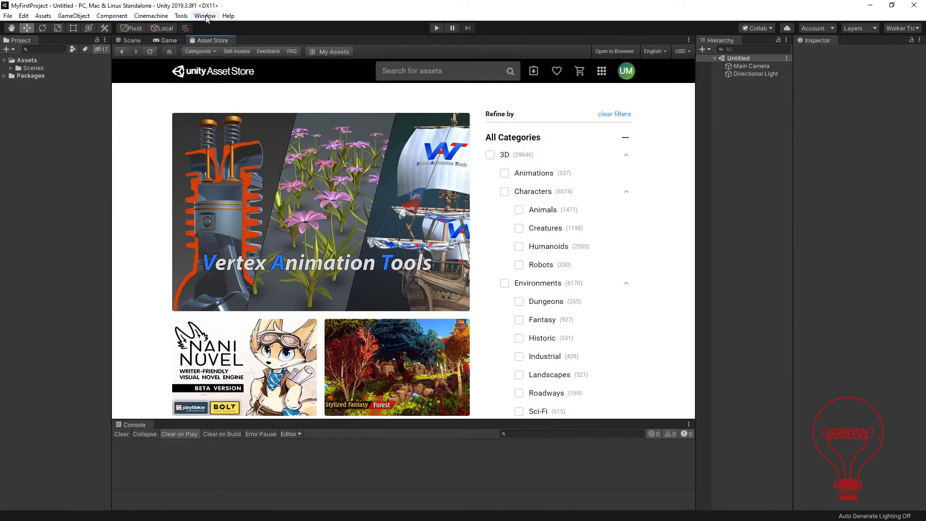
Search the Asset Store for "adventure game" and open the page of the free Adventure - Sample Game by Unity Technologies.
left_click(204, 16)
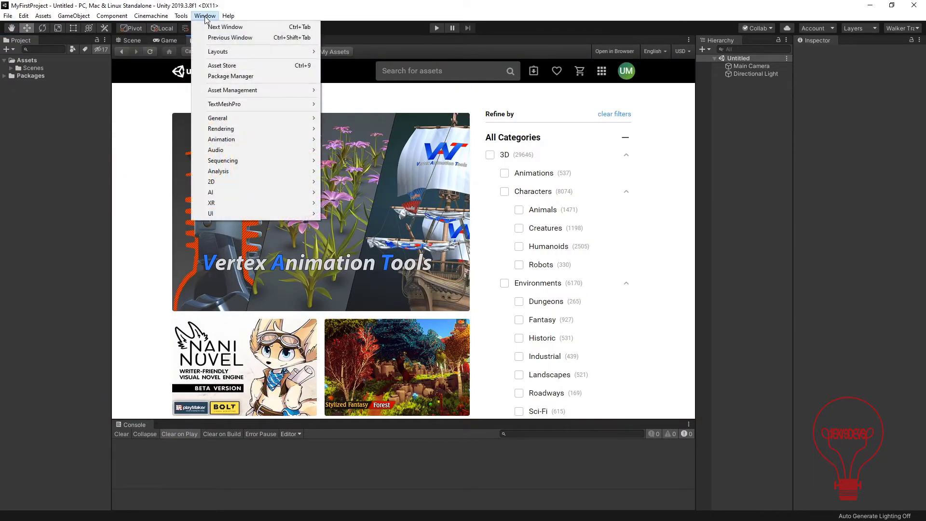
left_click(256, 66)
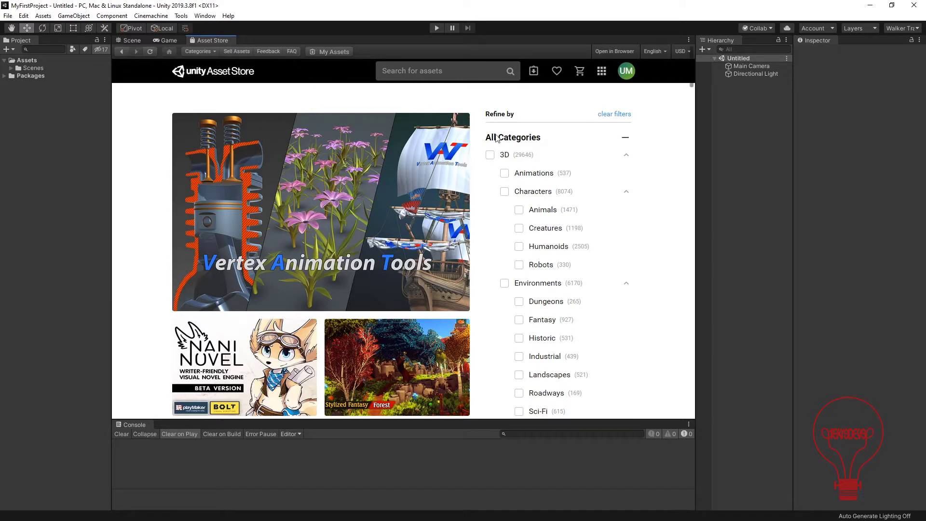
left_click(405, 71)
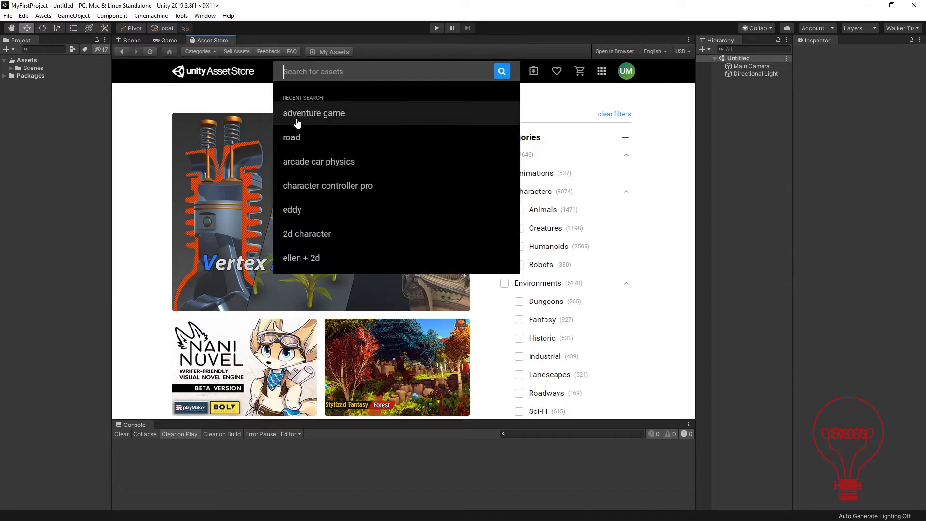
left_click(321, 116)
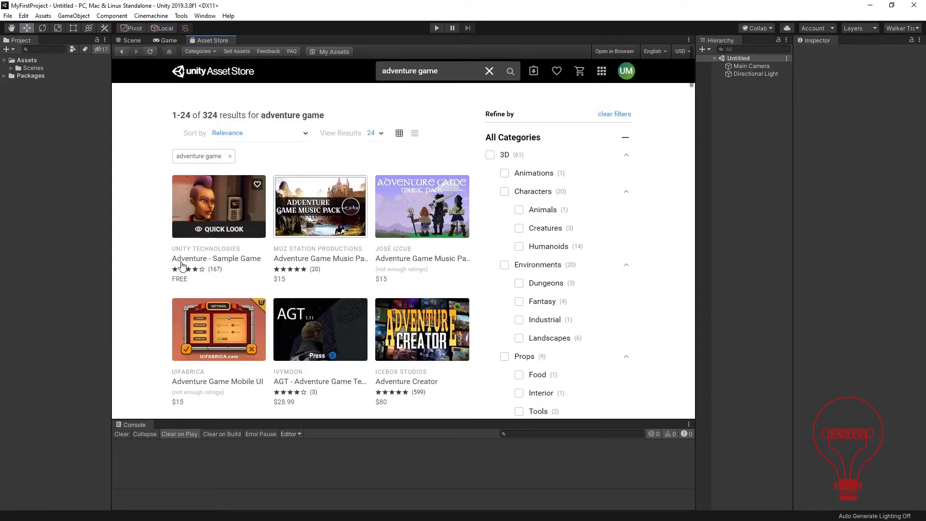
left_click(217, 194)
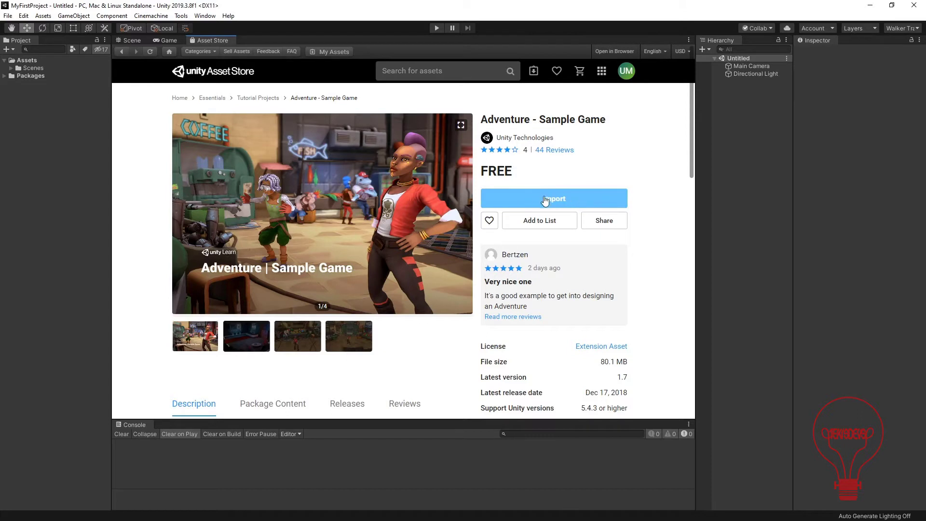
Start importing Adventure - Sample Game as a complete project, accepting the settings overwrite and installing or upgrading its package dependencies.
left_click(559, 202)
left_click(574, 198)
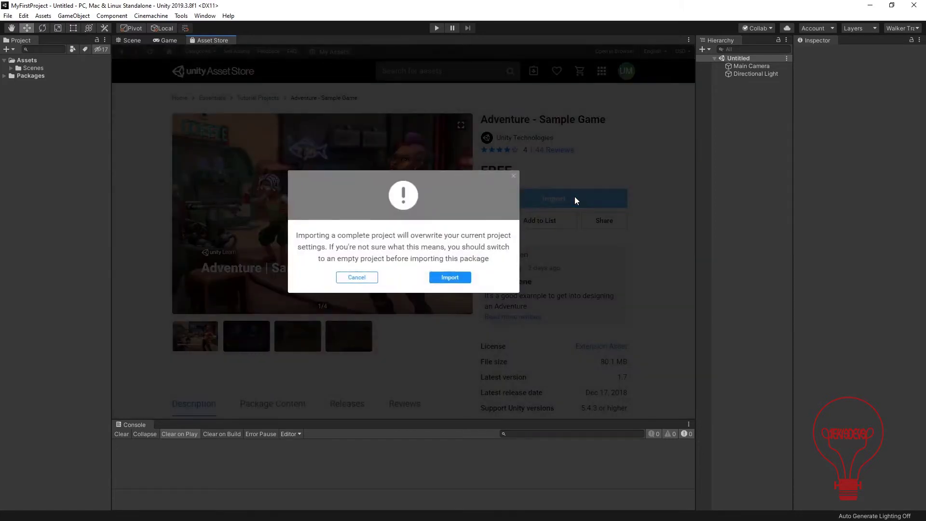
left_click(450, 277)
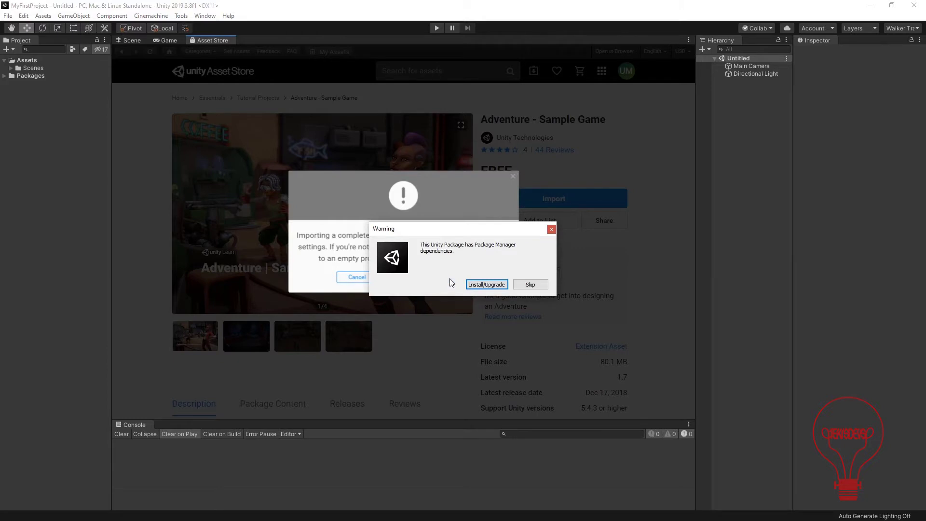
left_click(481, 284)
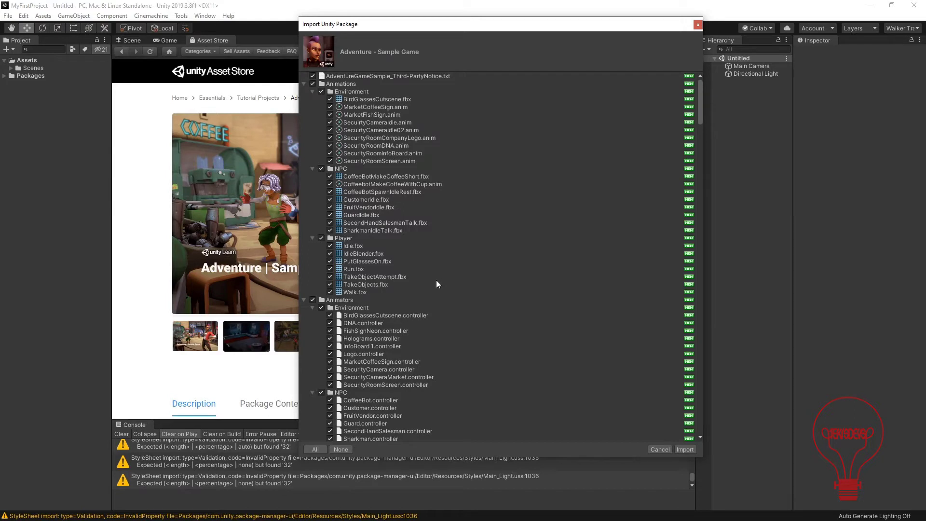
Import all files of the Adventure - Sample Game package into the project.
left_click_drag(474, 26, 478, 22)
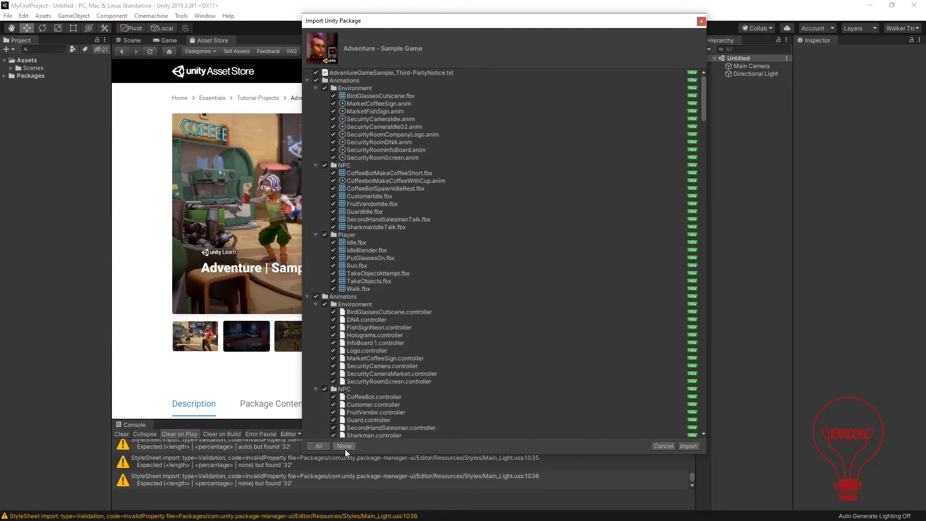
left_click(333, 173)
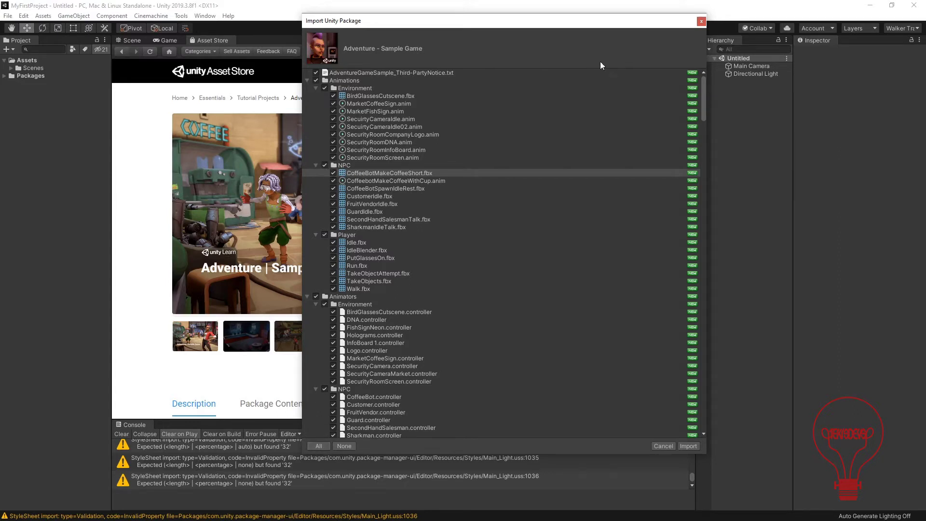
mouse_move(701, 92)
left_mouse_down()
mouse_move(708, 139)
mouse_move(693, 411)
mouse_move(690, 143)
mouse_move(699, 80)
left_mouse_up()
left_click(688, 447)
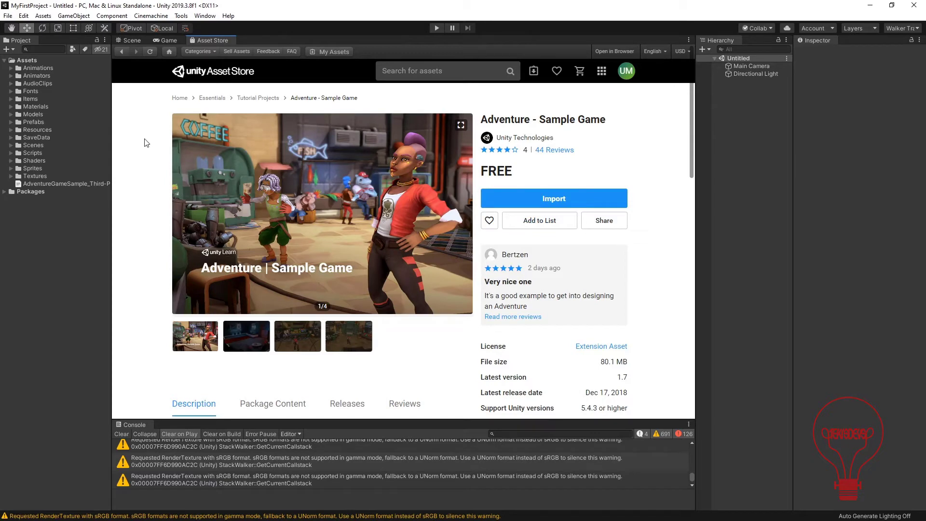
Create a folder named "Adventure Sample Game" directly inside the Assets folder.
left_click(29, 68)
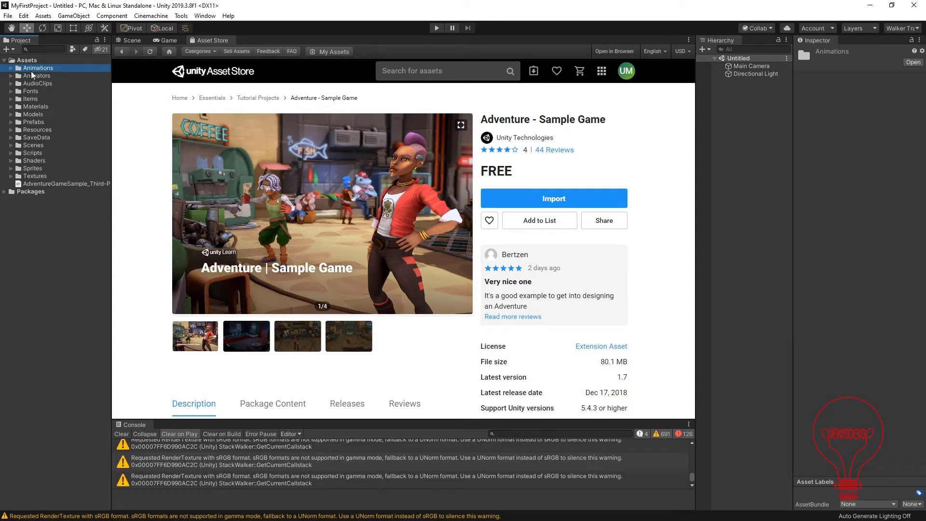
left_click(30, 176, "shift")
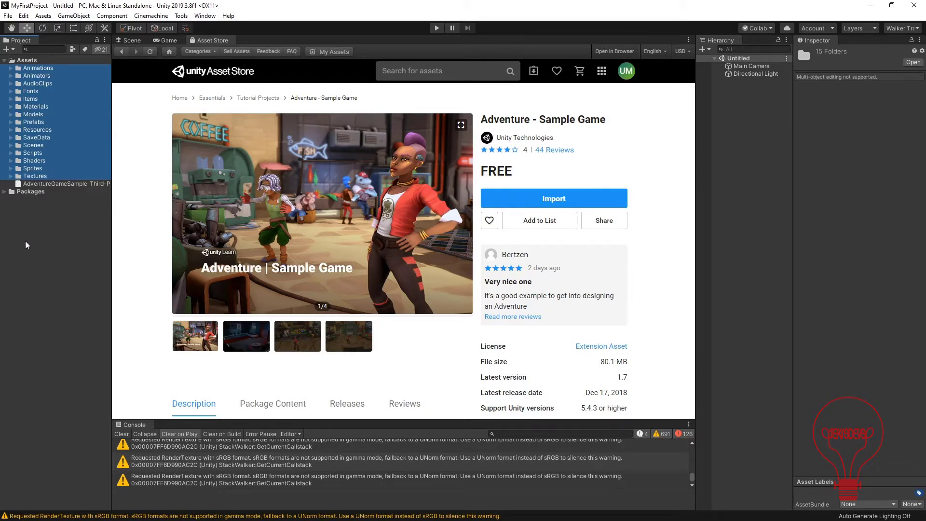
left_click(34, 63)
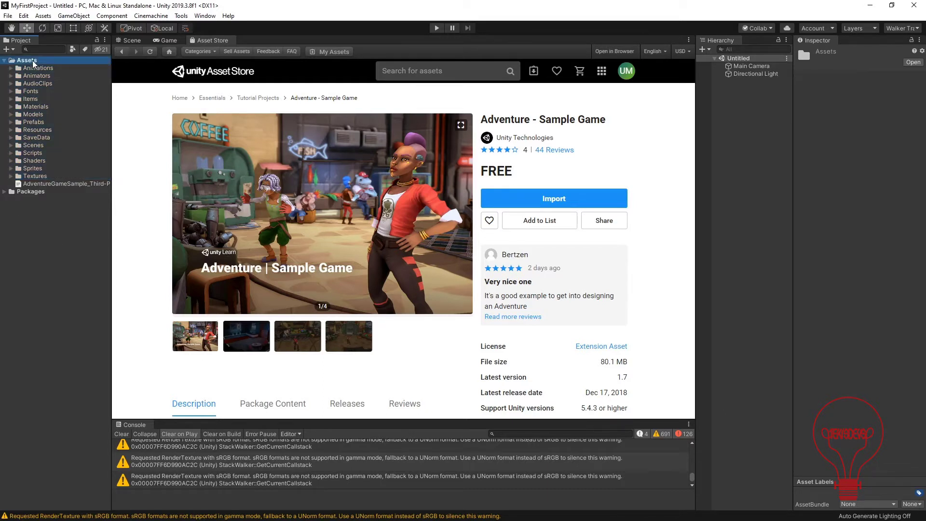
right_click(34, 62)
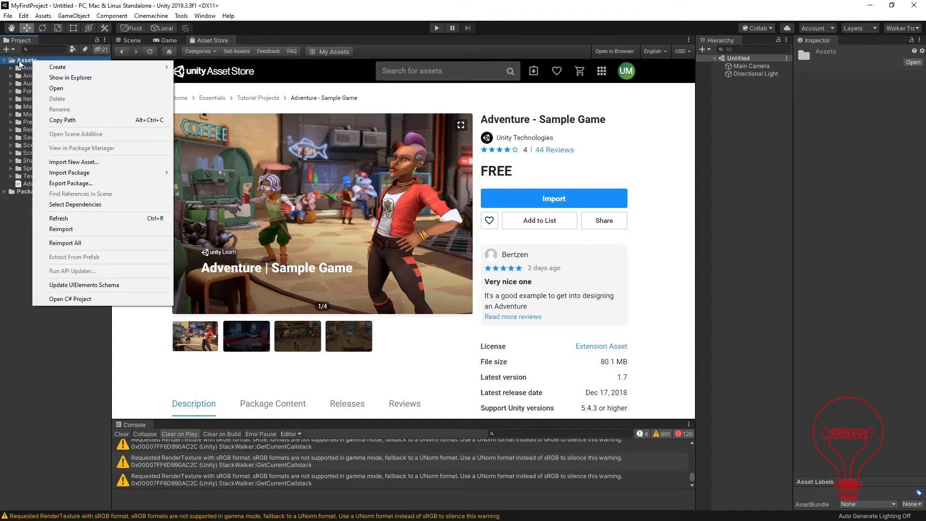
left_click(8, 50)
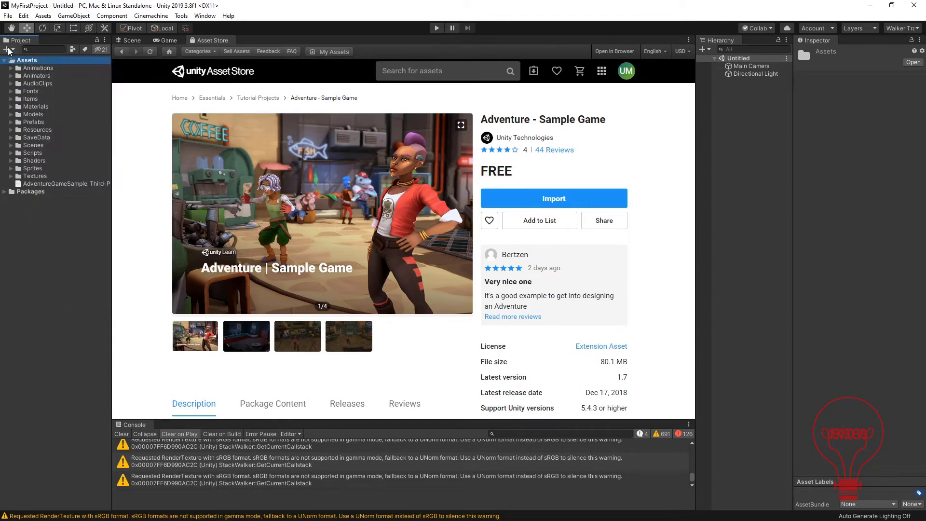
left_click(8, 50)
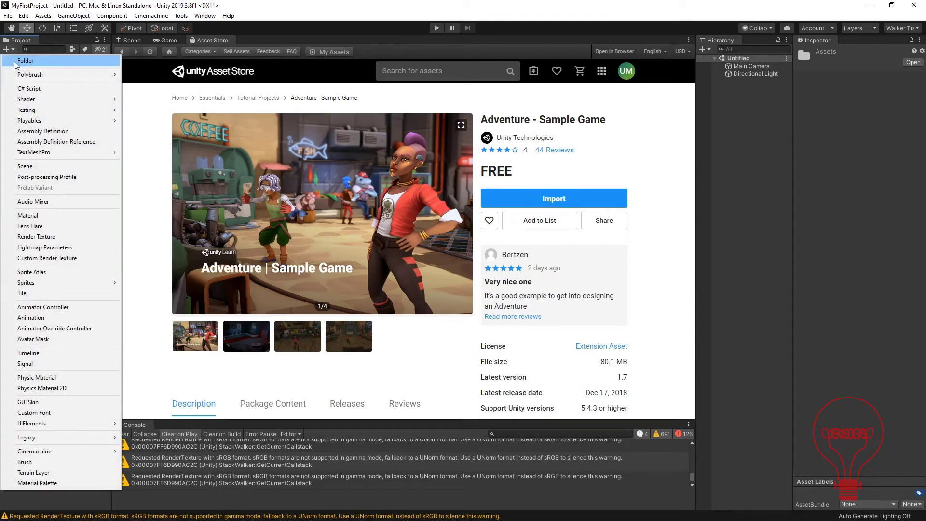
left_click(15, 63)
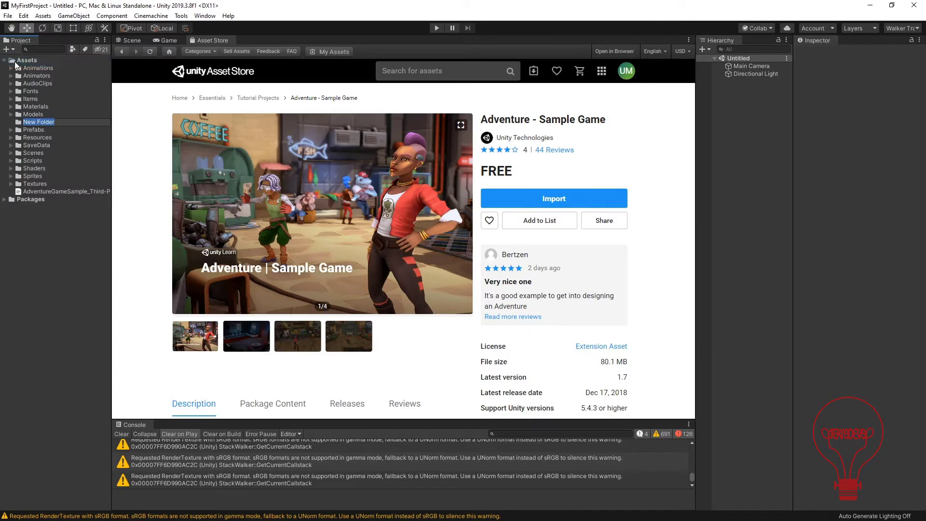
type("Adventure Same Game")
key("BackSpace")
key("BackSpace")
type("ple")
key("Return")
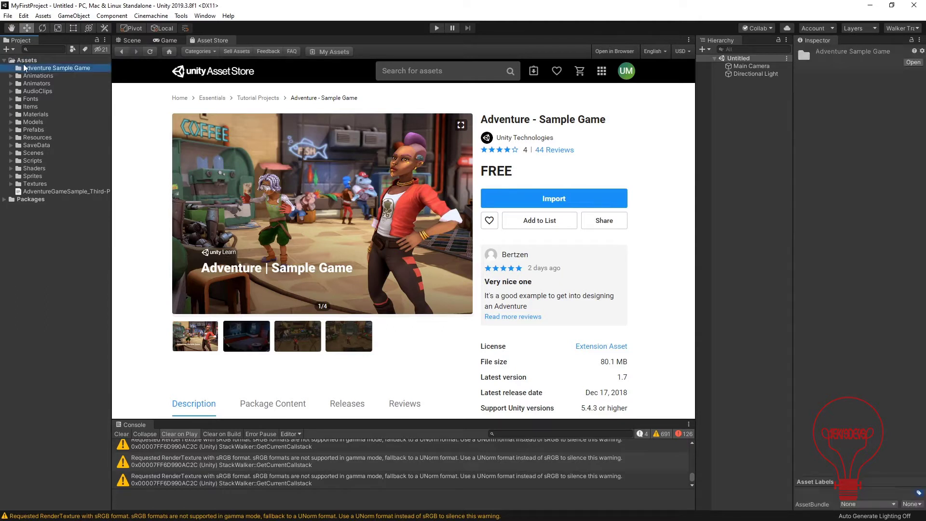
Move all folders from Animations to Textures and the third-party notice text file into the Adventure Sample Game folder.
left_click(29, 77)
key("shift+Down")
key("shift+Down")
key("shift+Down")
key("shift+Down")
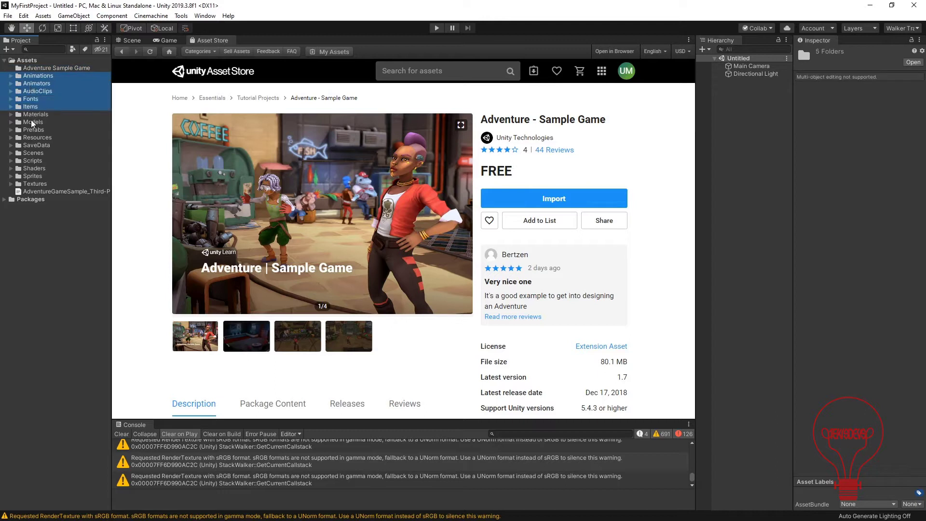
key("shift+Down")
key("shift+Down")
key("shift+Down")
key("shift+Down")
key("shift+Down")
key("shift+Down")
key("shift+Down")
key("shift+Down")
key("shift+Down")
key("shift+Down")
key("shift+Down")
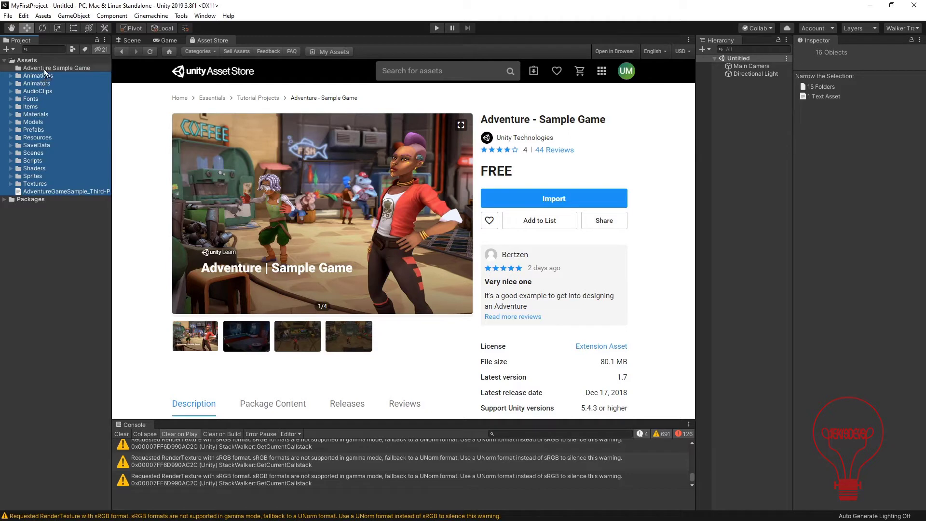
left_click_drag(44, 68, 44, 68)
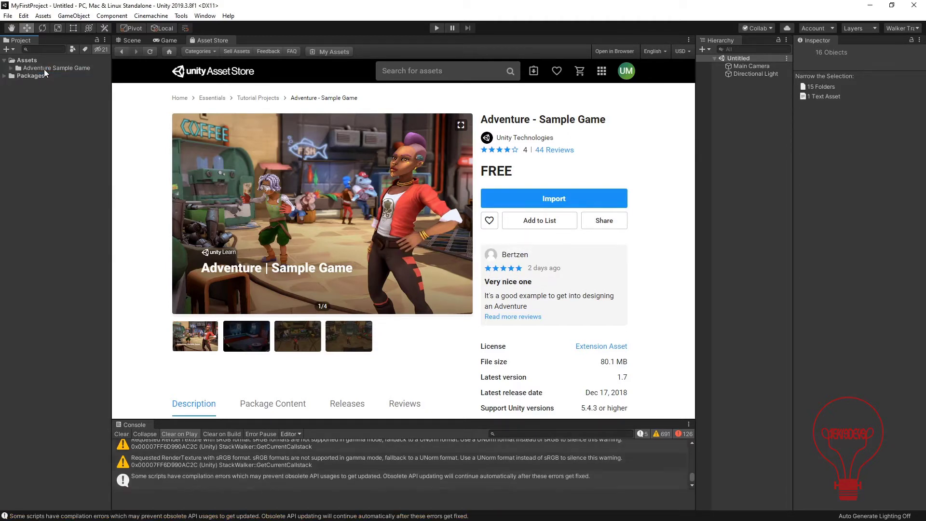
Expand the Adventure Sample Game folder and check the subfolders it contains.
double_click(45, 69)
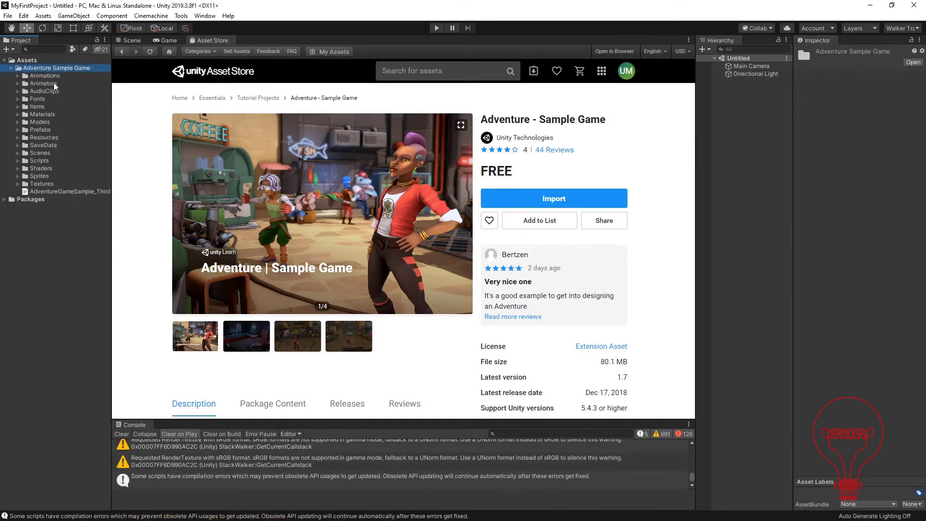
left_click(52, 154)
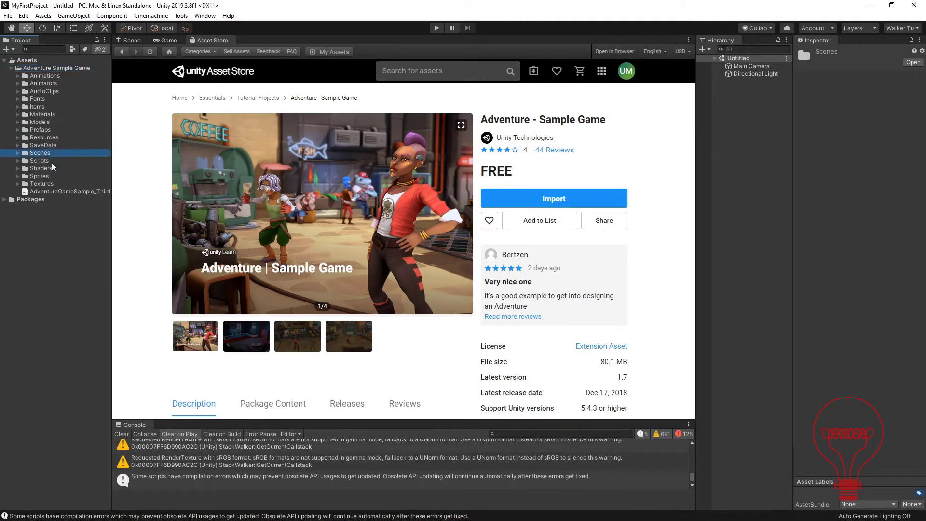
left_click(34, 76)
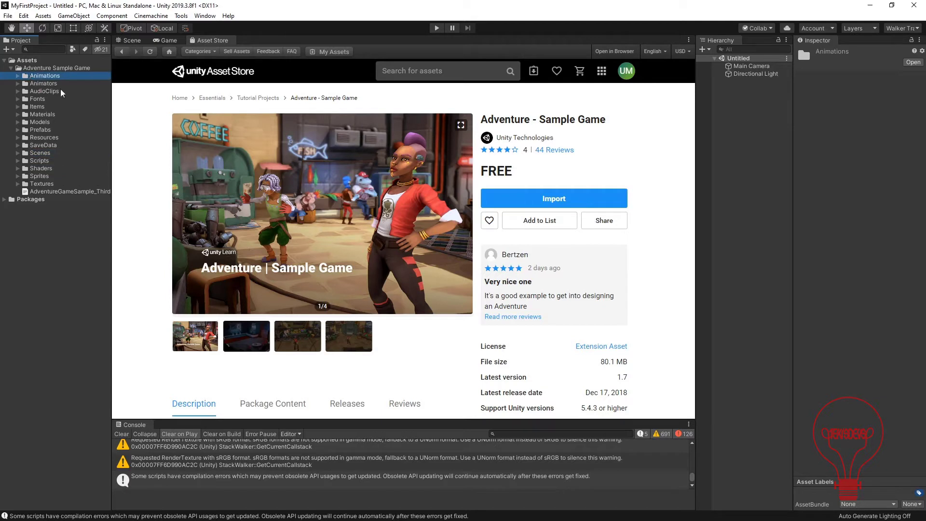
key("Up")
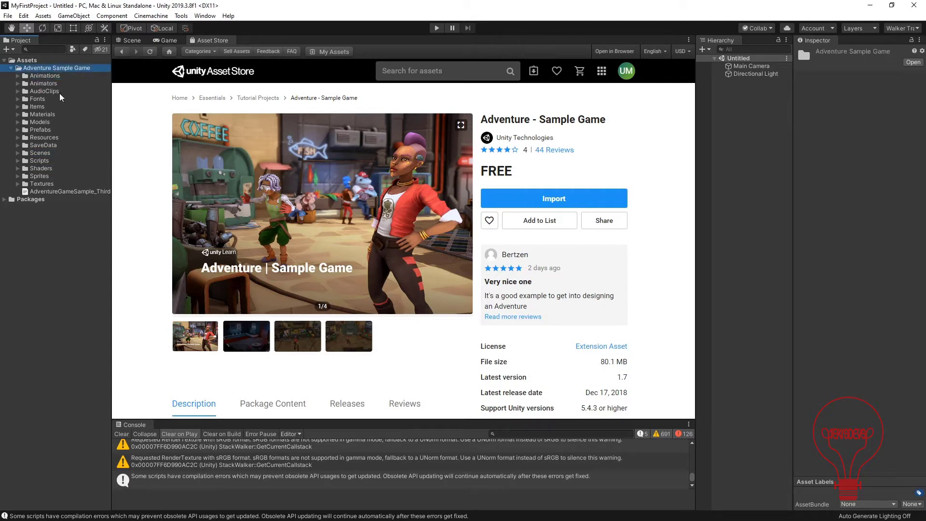
Clear the console, enlarge its panel and examine the remaining compilation errors from the first entry.
left_click(121, 434)
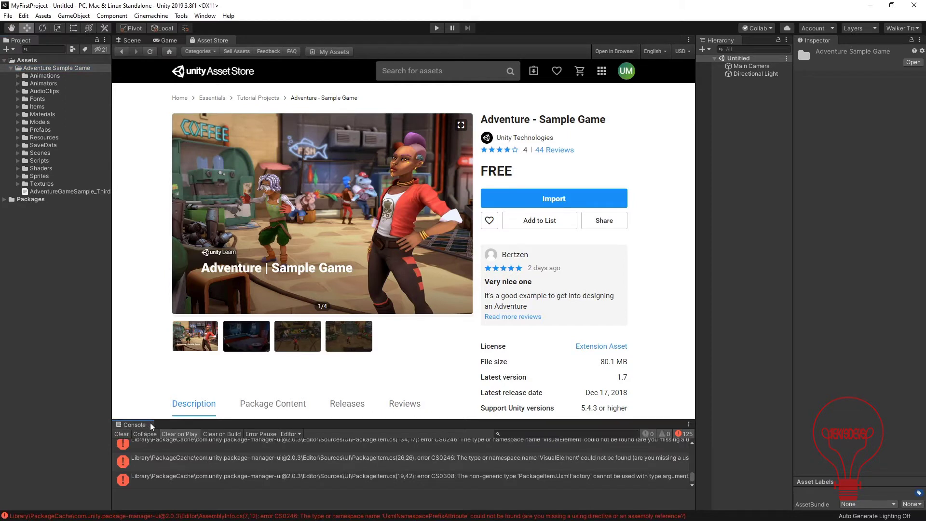
left_click_drag(151, 421, 159, 308)
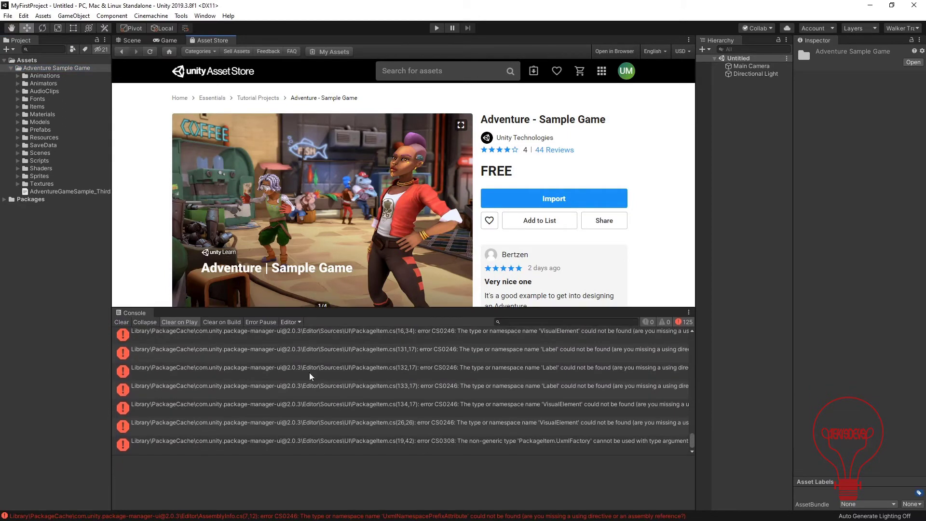
left_click(507, 390)
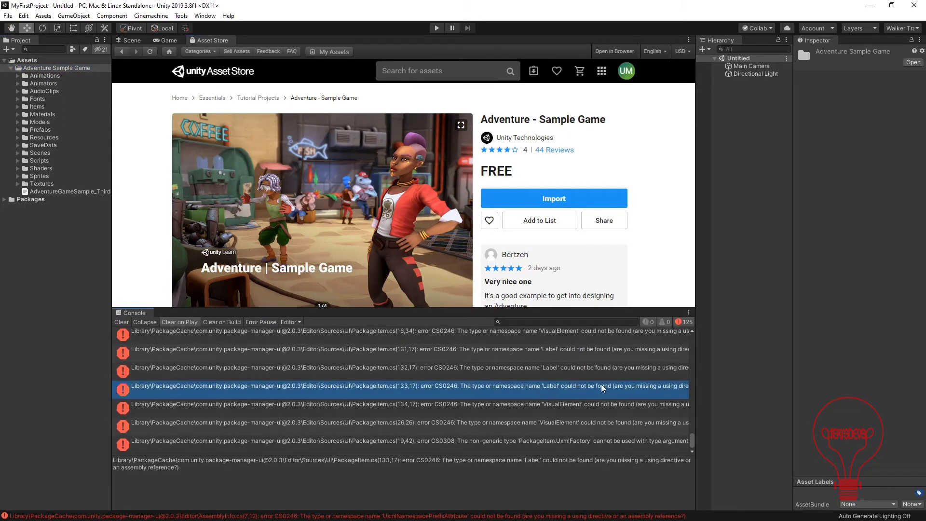
left_click_drag(693, 442, 690, 335)
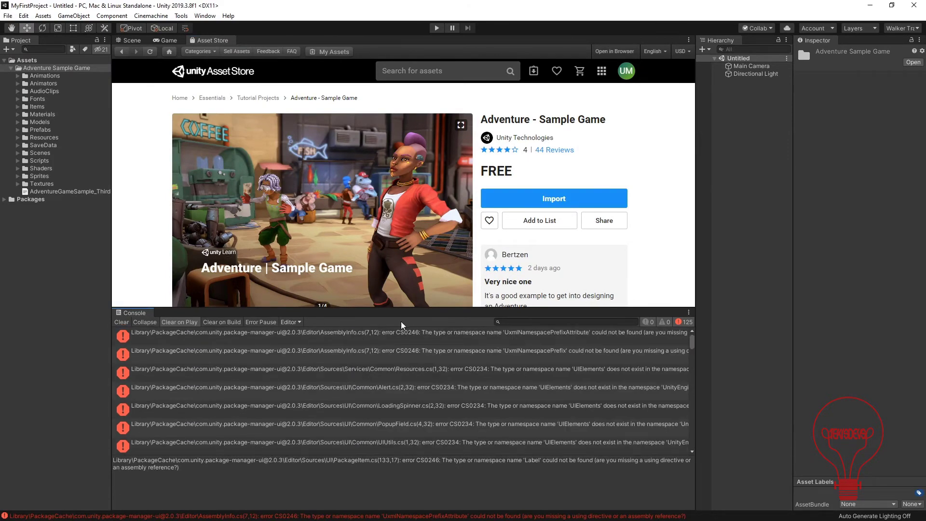
left_click(307, 334)
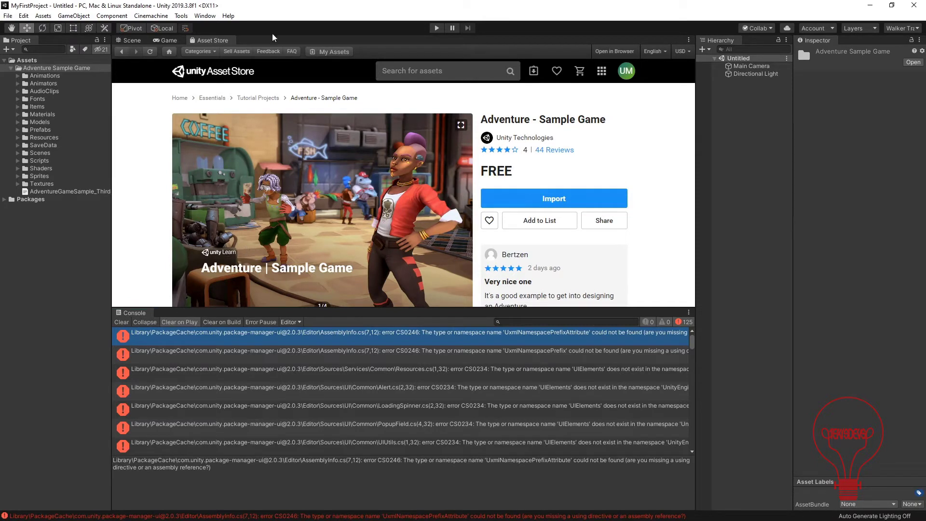
Reset the project's packages to defaults, accept the discarding of package changes, and clear the console.
left_click(228, 16)
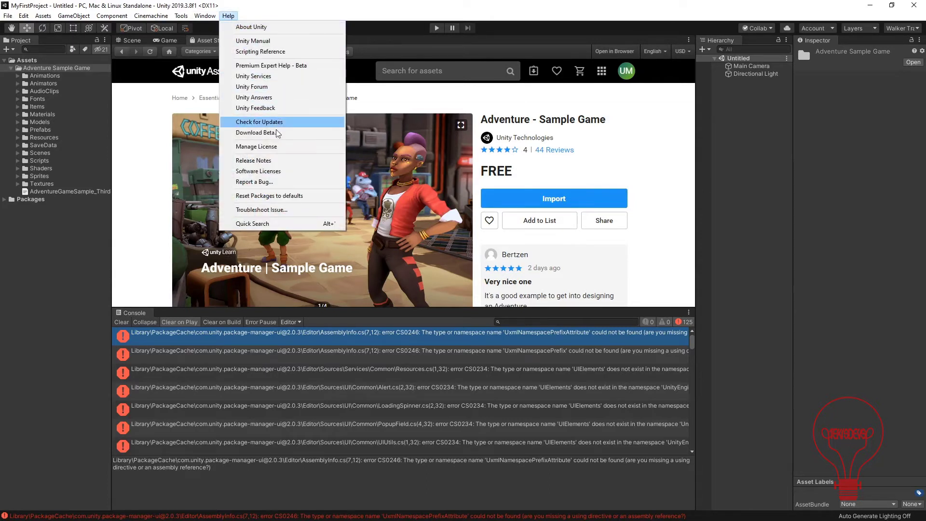
left_click(283, 201)
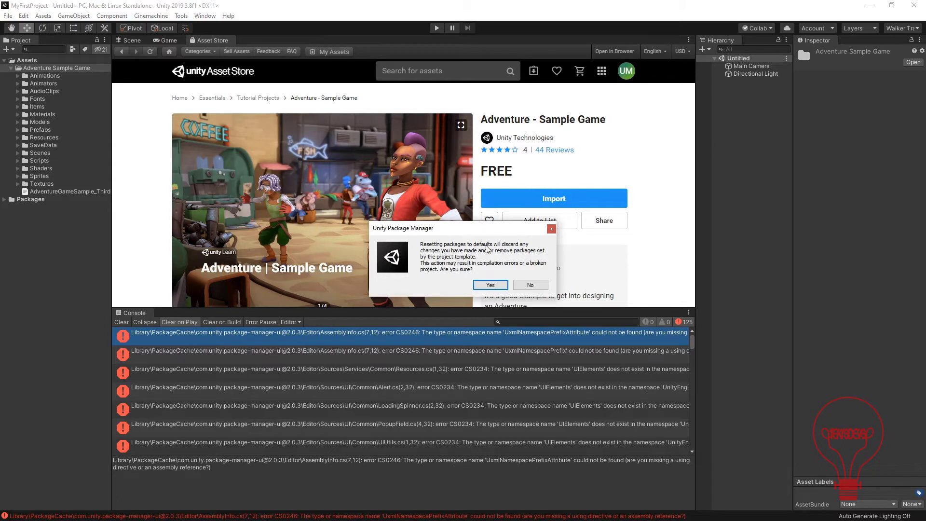
left_click(489, 285)
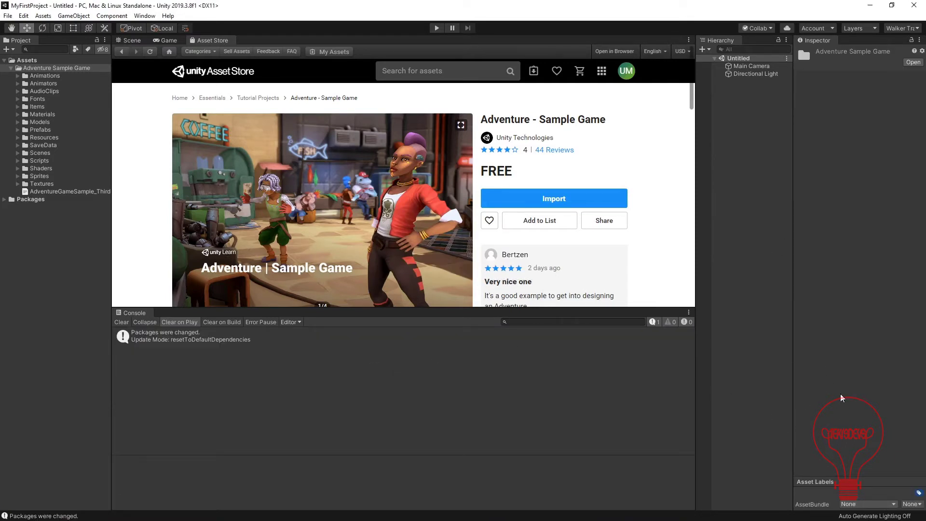
left_click(121, 322)
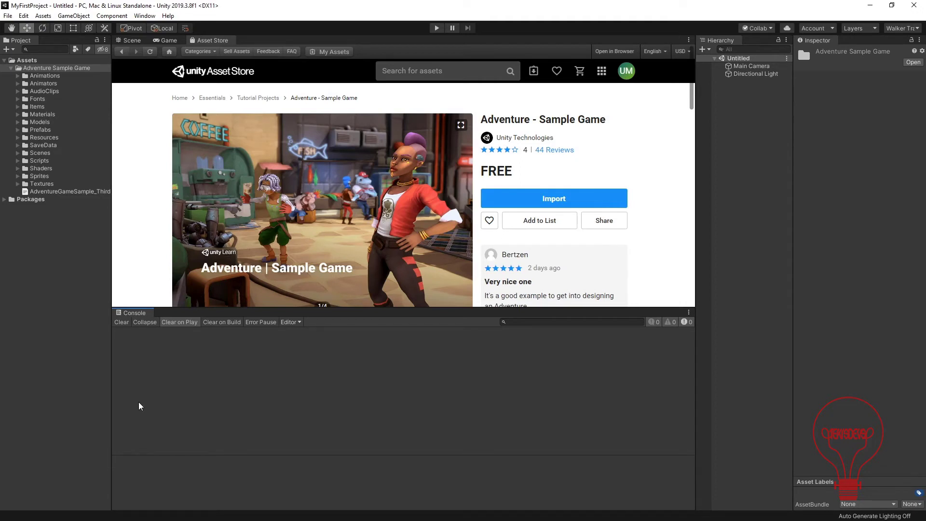
Open the SecurityRoom scene from the Scenes folder and inspect the room in the Scene view.
left_click(17, 153)
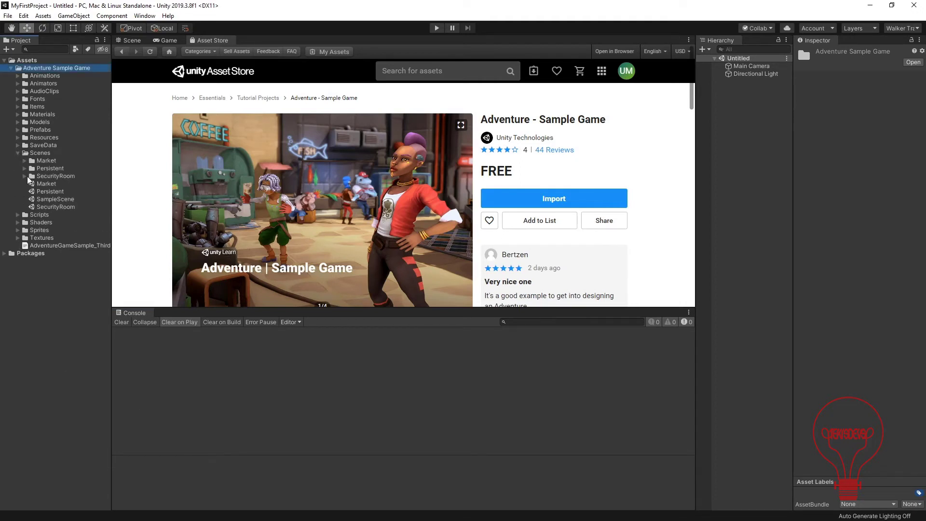
double_click(49, 207)
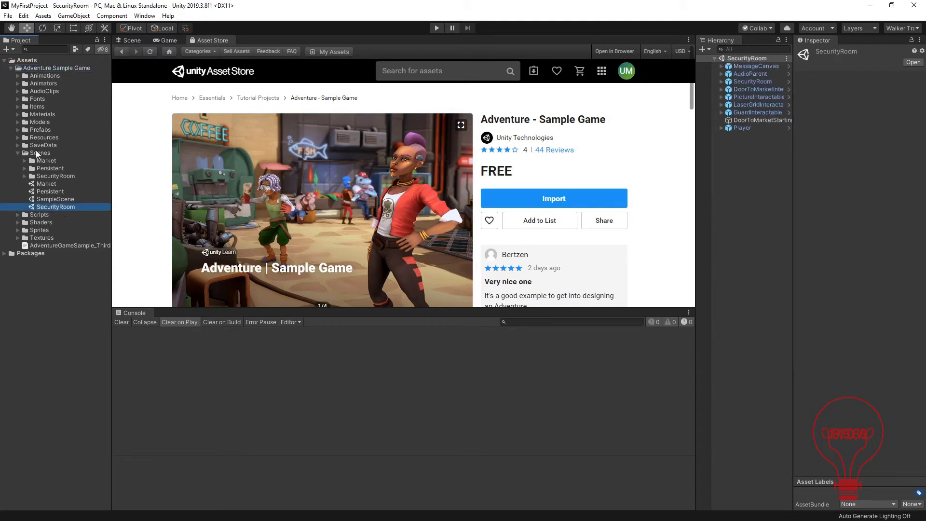
left_click(37, 152)
left_click(55, 206)
left_click(130, 41)
scroll(352, 205, "up", 10)
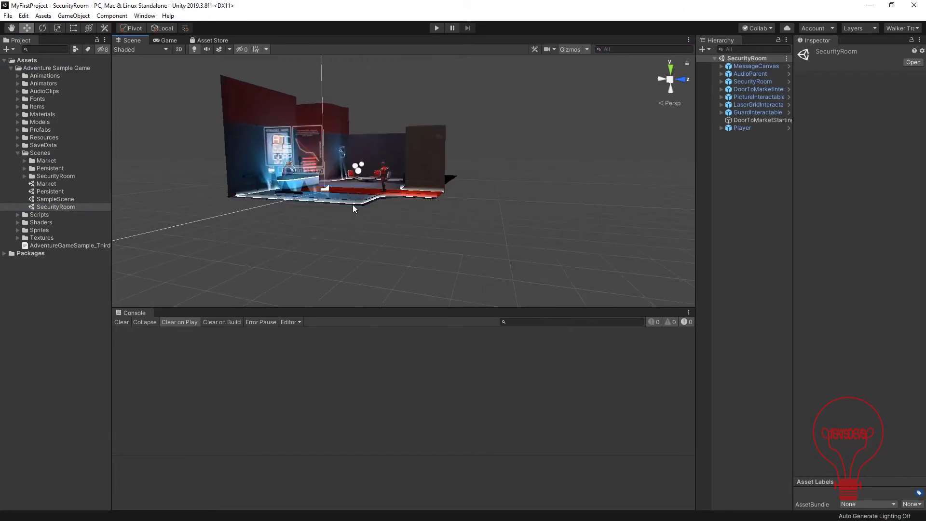
right_click_drag(198, 147, 290, 184)
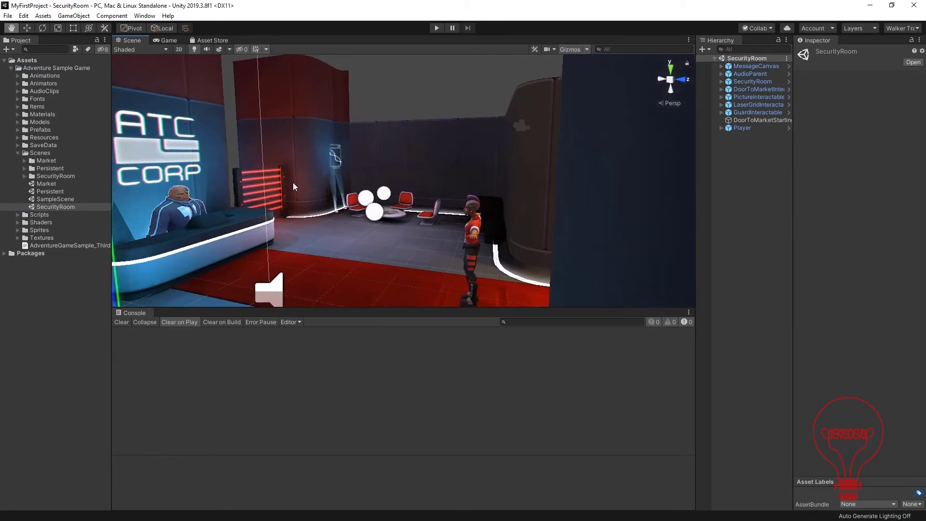
Play-test the SecurityRoom scene, collapse repeated console messages, examine the first error, and stop playback.
left_click(437, 28)
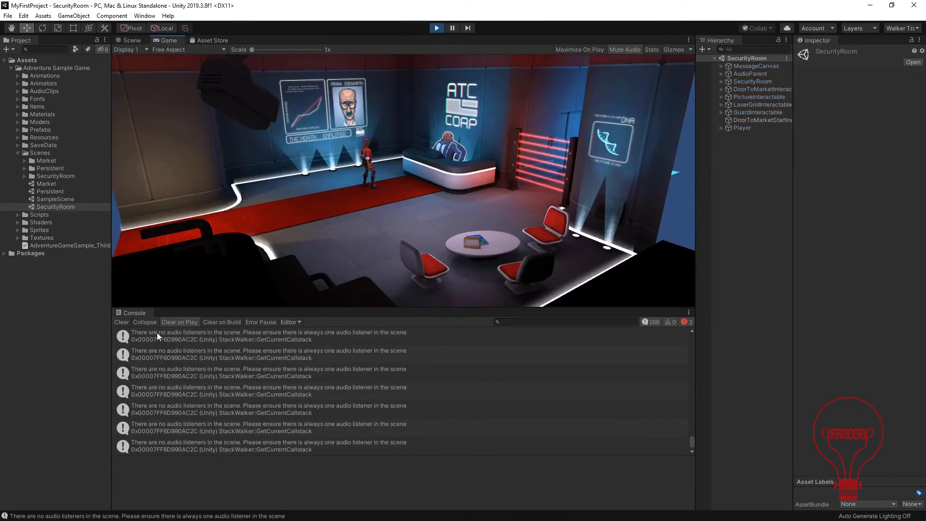
left_click(145, 322)
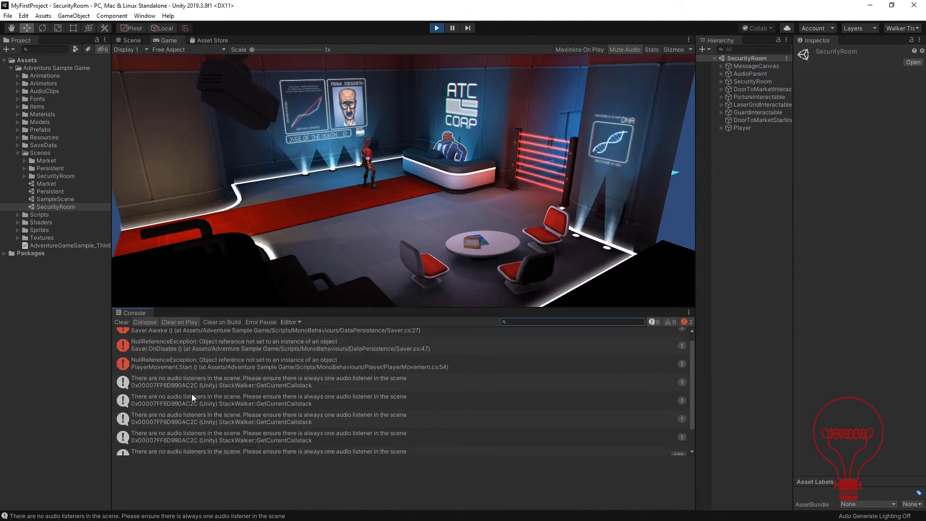
scroll(192, 393, "up", 1)
left_click(234, 336)
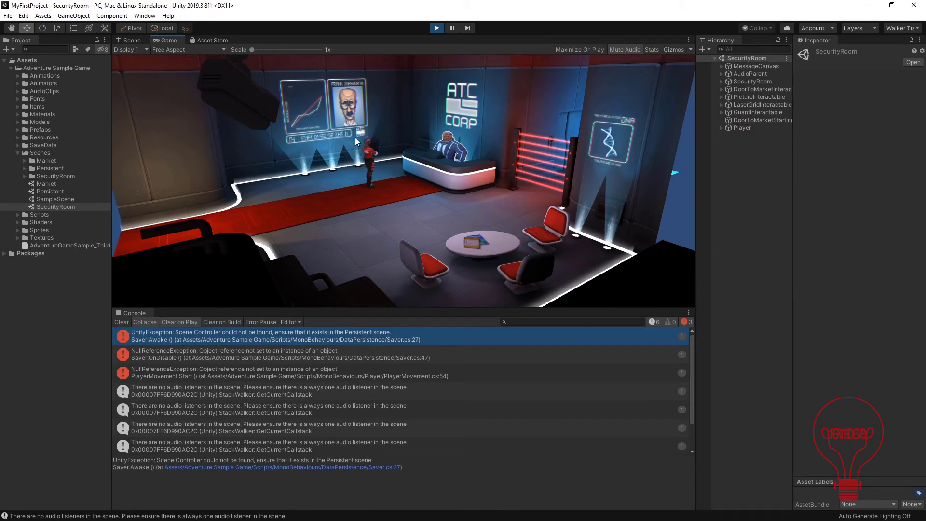
left_click(436, 29)
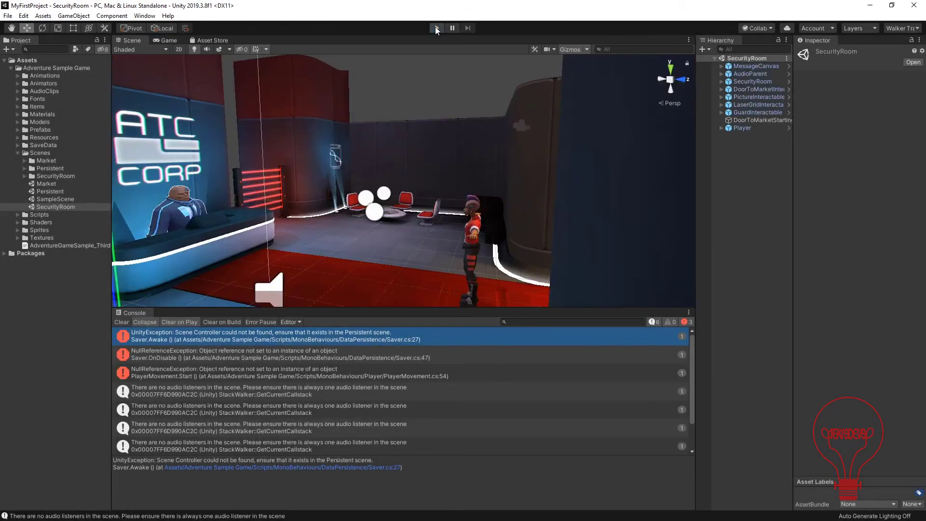
Open the Market scene, play-test it, examine its first console error, and stop playback.
double_click(59, 184)
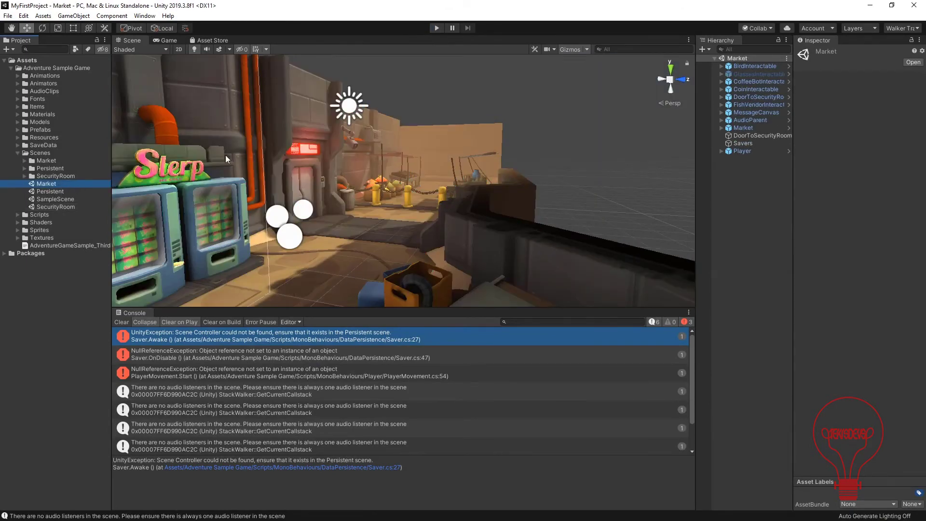
left_click(433, 28)
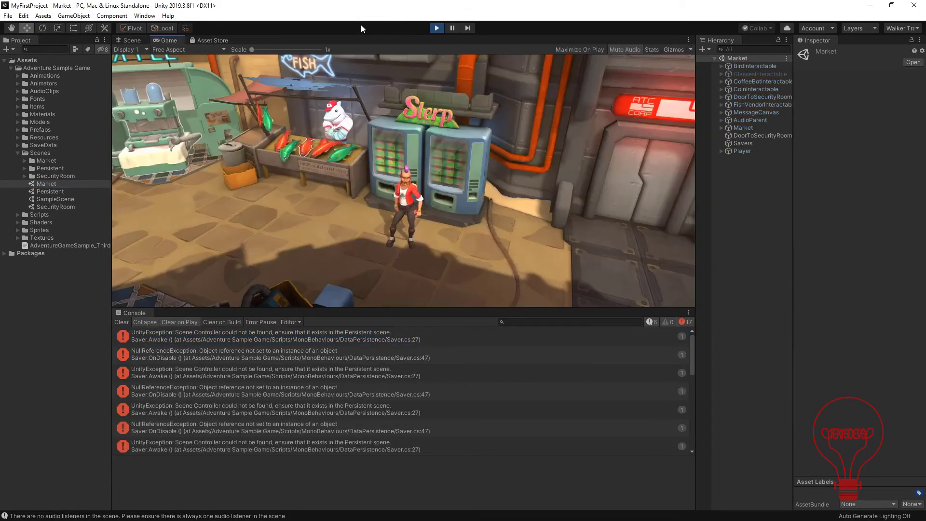
left_click(342, 336)
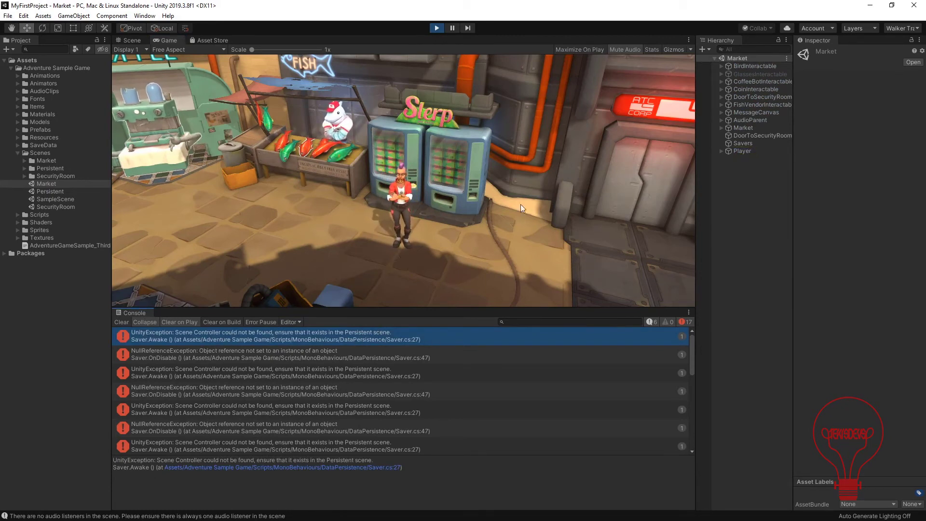
left_click(436, 29)
Open the Persistent scene, play-test it, read the console error it raises, and stop playback.
double_click(49, 192)
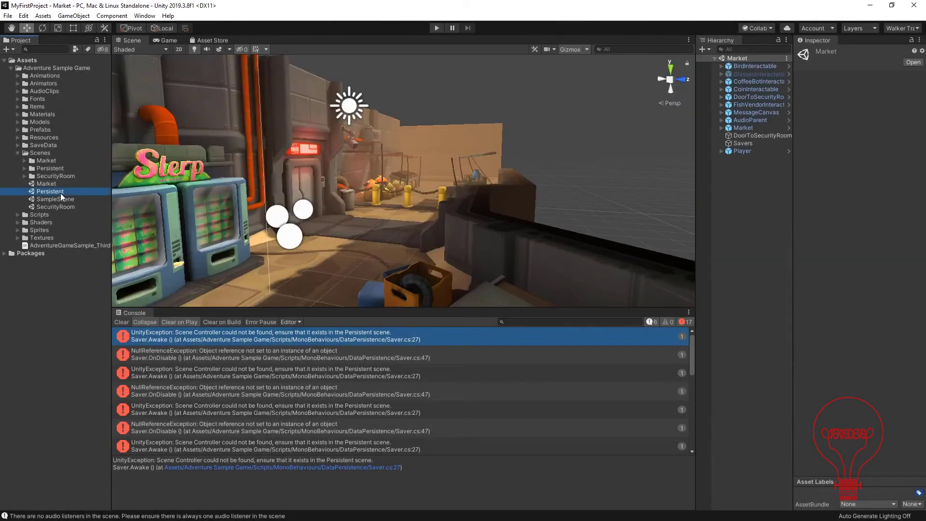
middle_click_drag(270, 222, 338, 183)
left_click(436, 28)
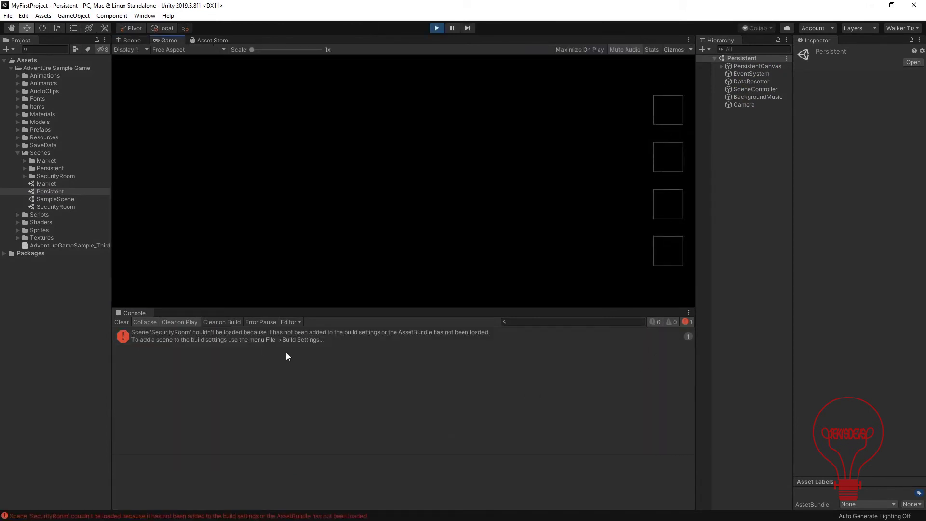
left_click(133, 338)
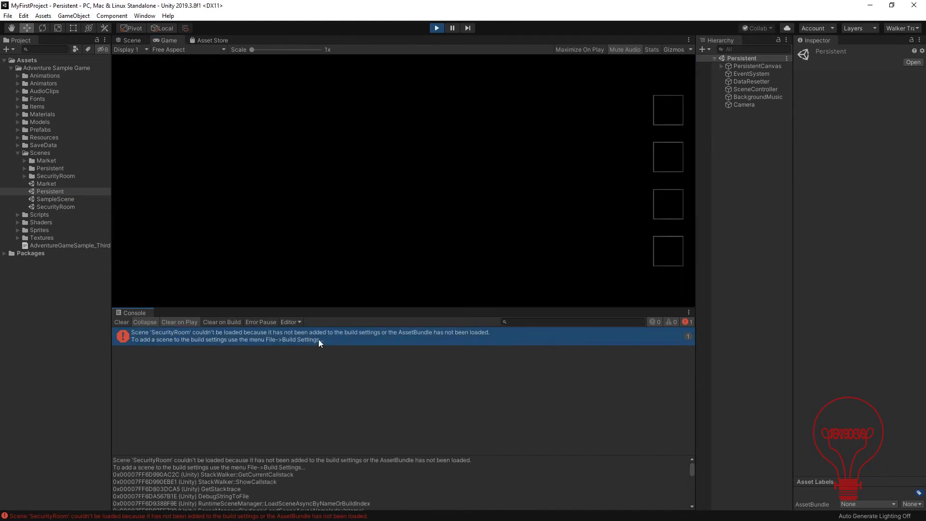
left_click(436, 28)
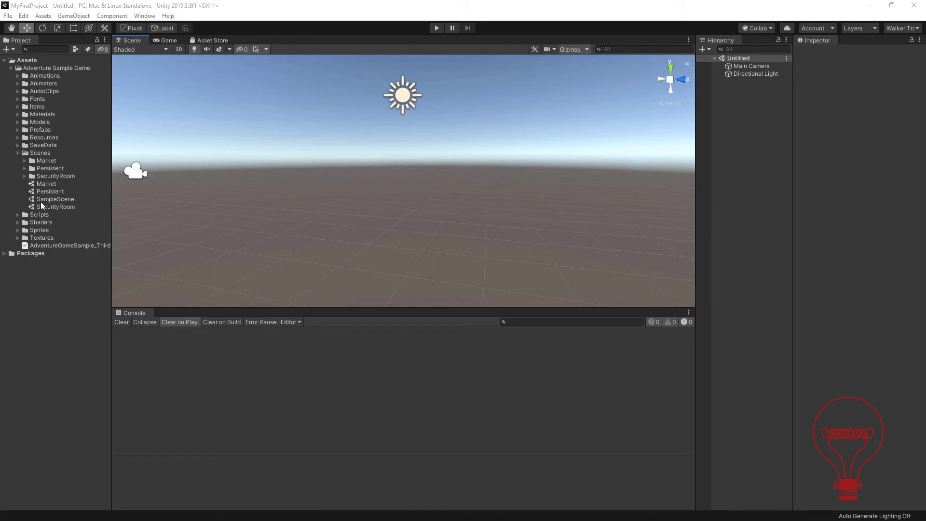
Open the project's build settings.
left_click(7, 16)
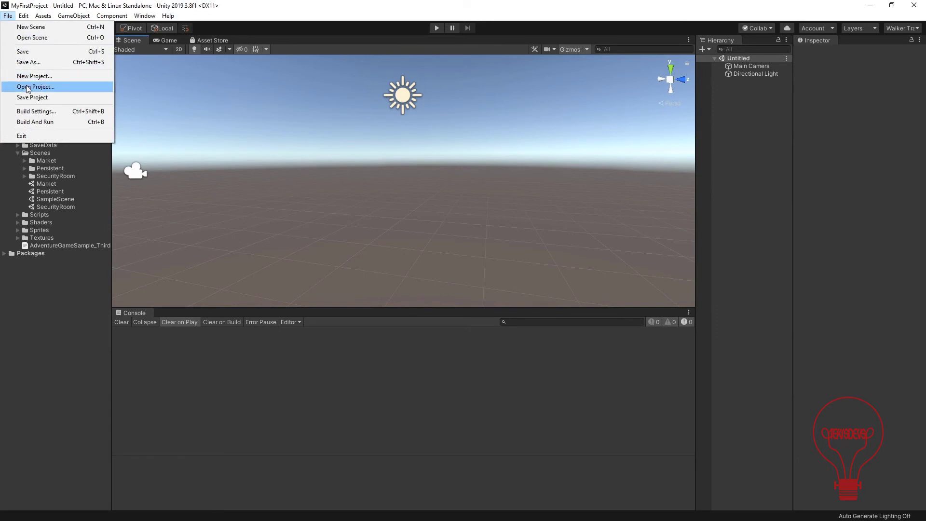
left_click(34, 111)
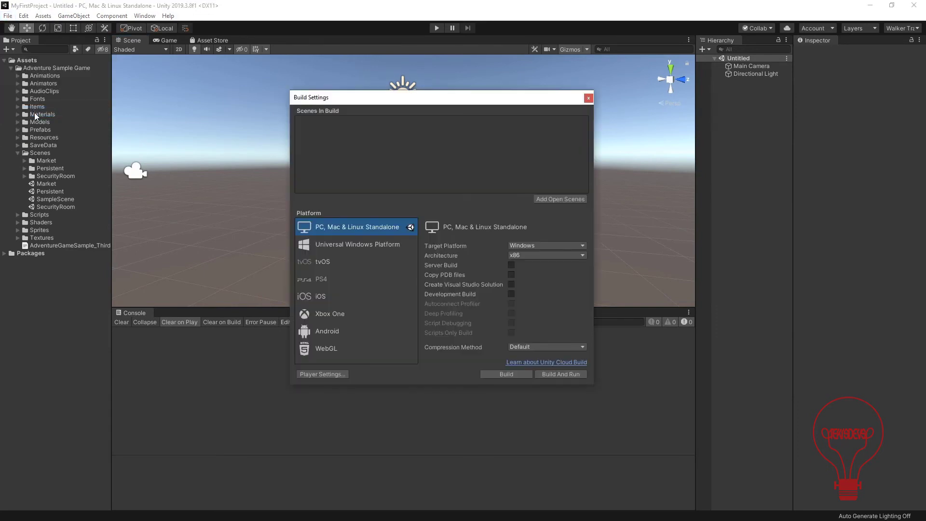
left_click(49, 184)
left_click(52, 209, "shift")
left_click_drag(52, 209, 338, 186)
left_click_drag(400, 166, 340, 155)
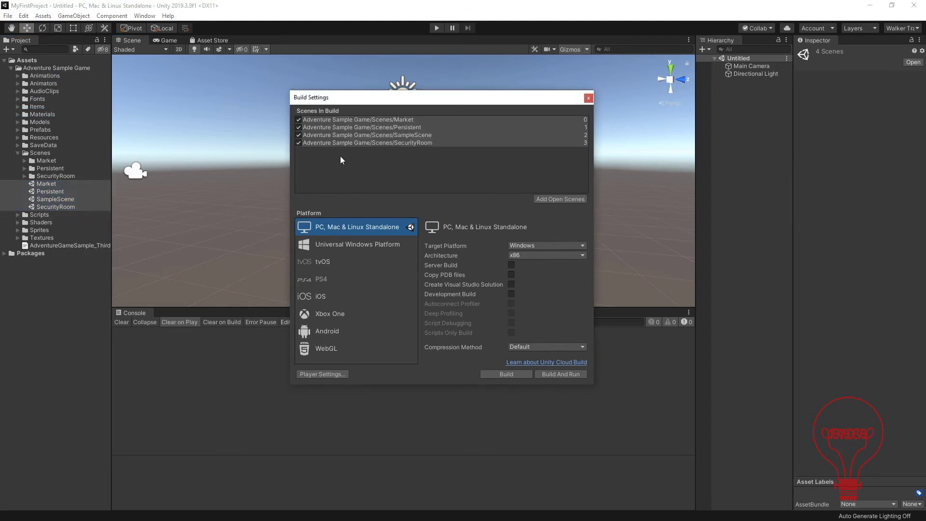
left_click(326, 120)
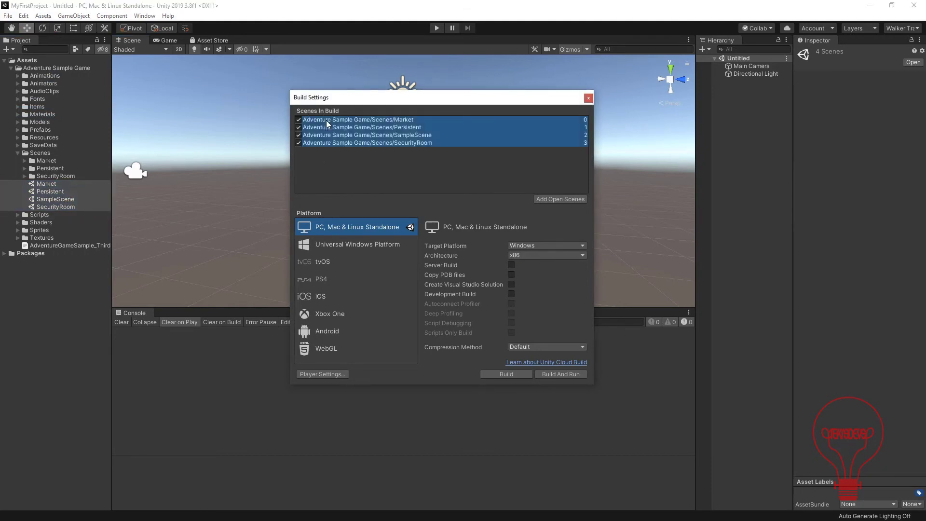
left_click(333, 143, "shift")
key("Delete")
Add the Market, Persistent, SampleScene and SecurityRoom scenes to the list of scenes in the build.
left_click(65, 184)
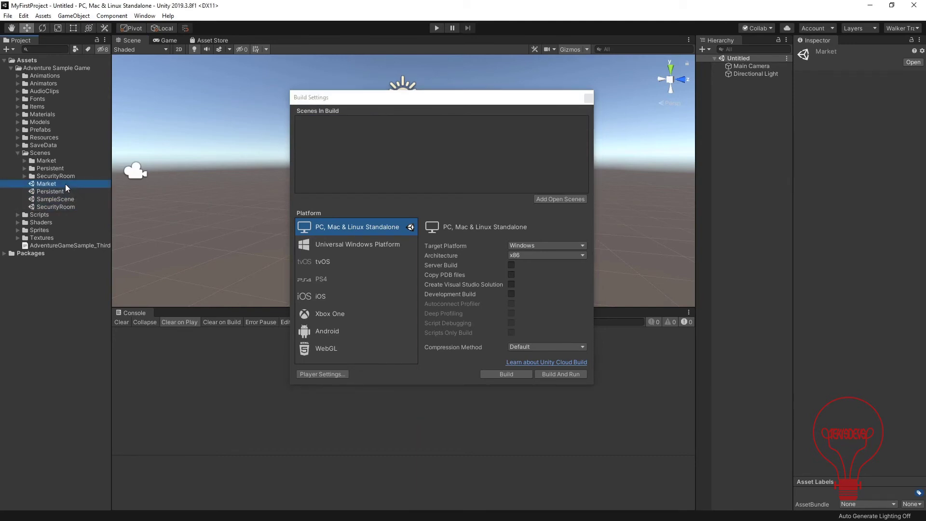
left_click(46, 208, "shift")
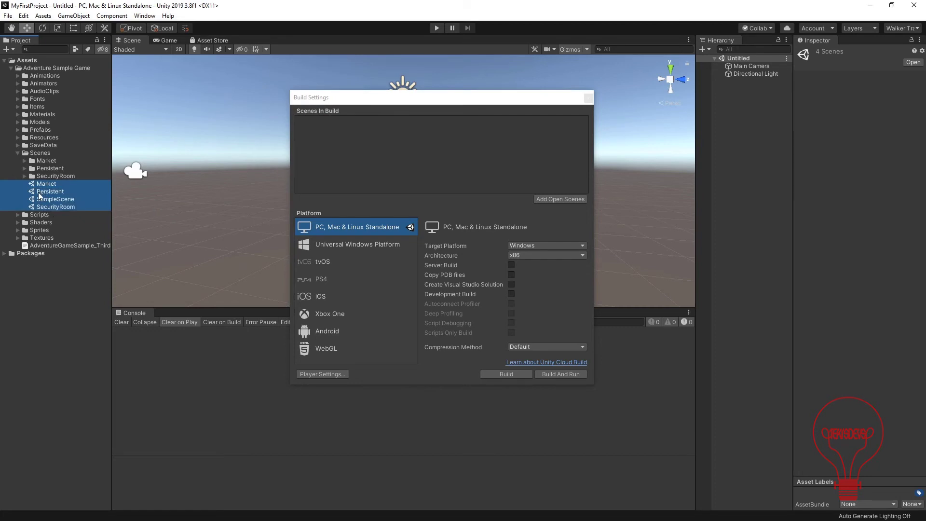
left_click(30, 153)
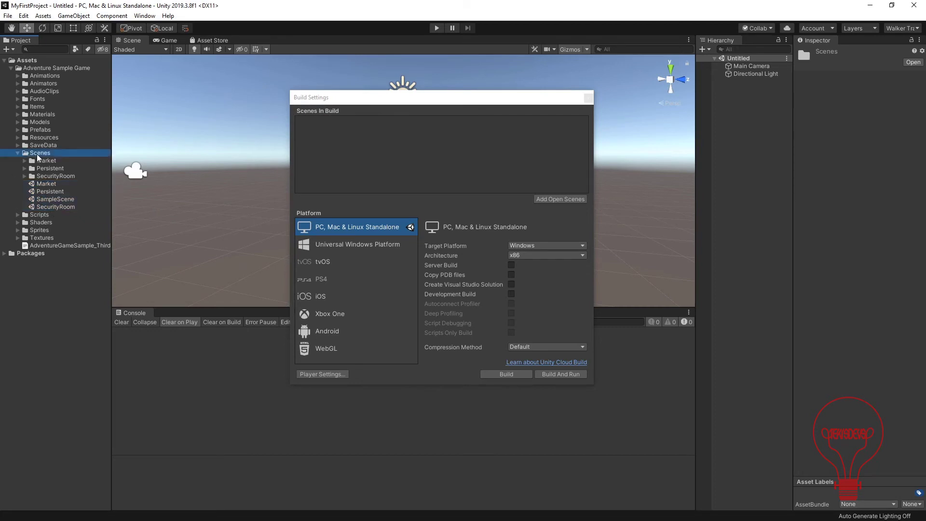
left_click(45, 185)
left_click(48, 192, "shift")
left_click(48, 199, "shift")
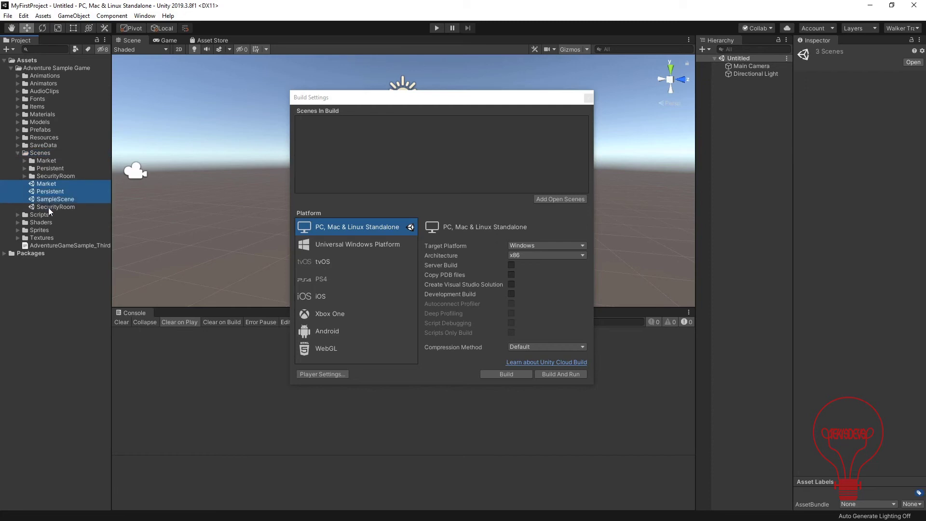
left_click(48, 208, "shift")
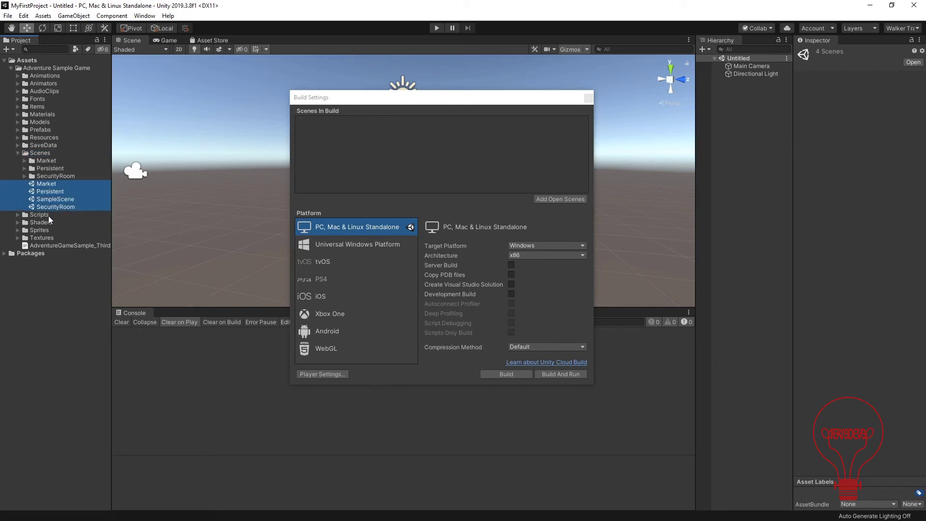
left_click_drag(50, 206, 390, 173)
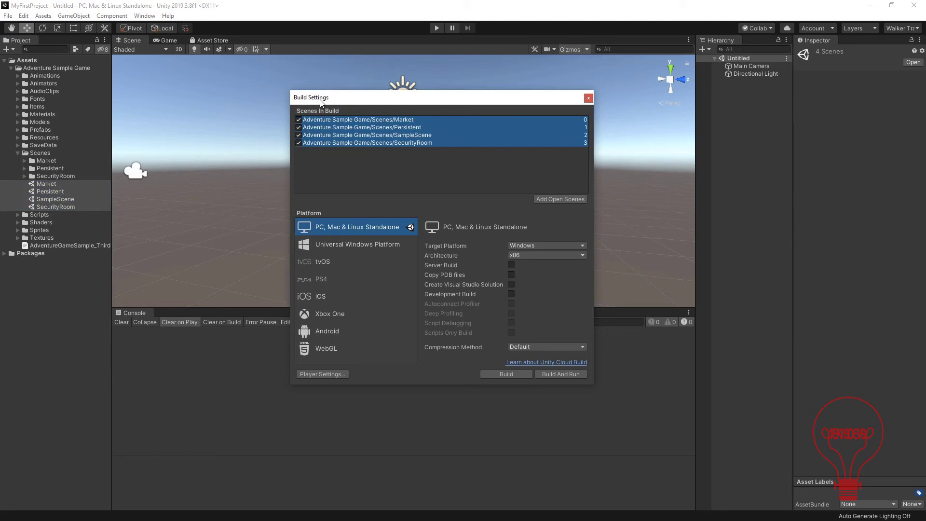
Move the Persistent scene to the first place in the build order and close the build settings.
left_click(389, 130)
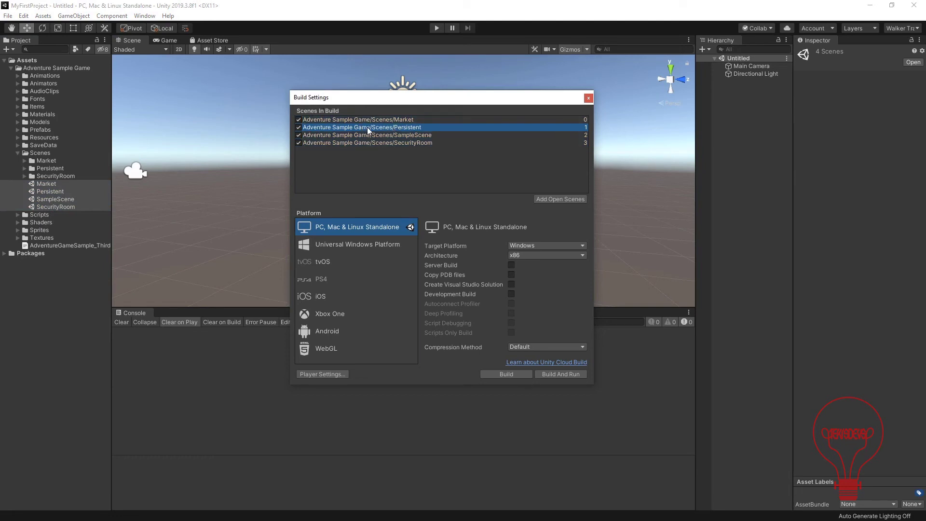
left_click_drag(368, 130, 378, 124)
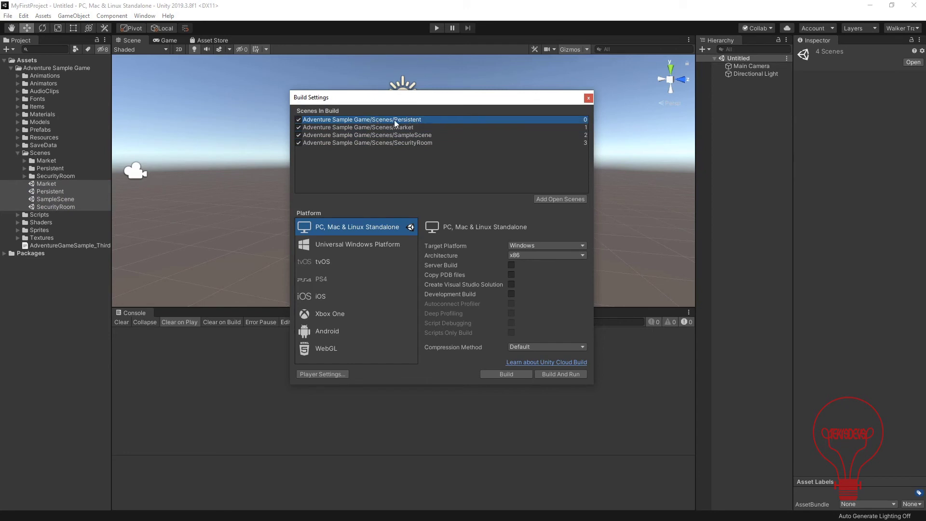
left_click(589, 99)
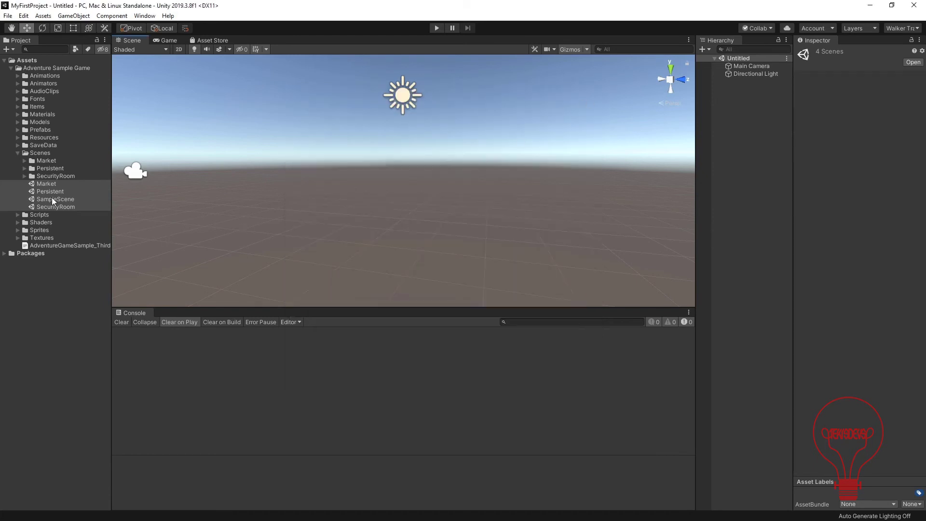
Open the Persistent scene and clear the console.
double_click(41, 192)
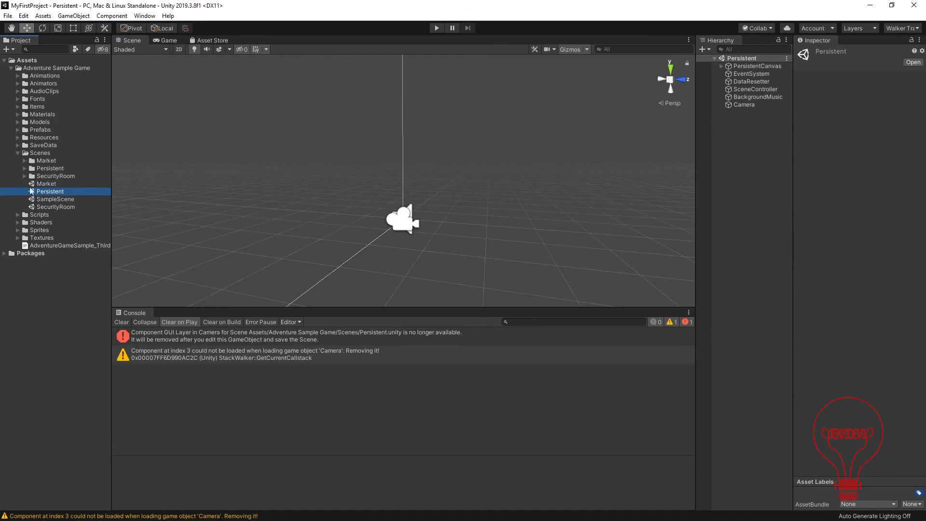
left_click(121, 322)
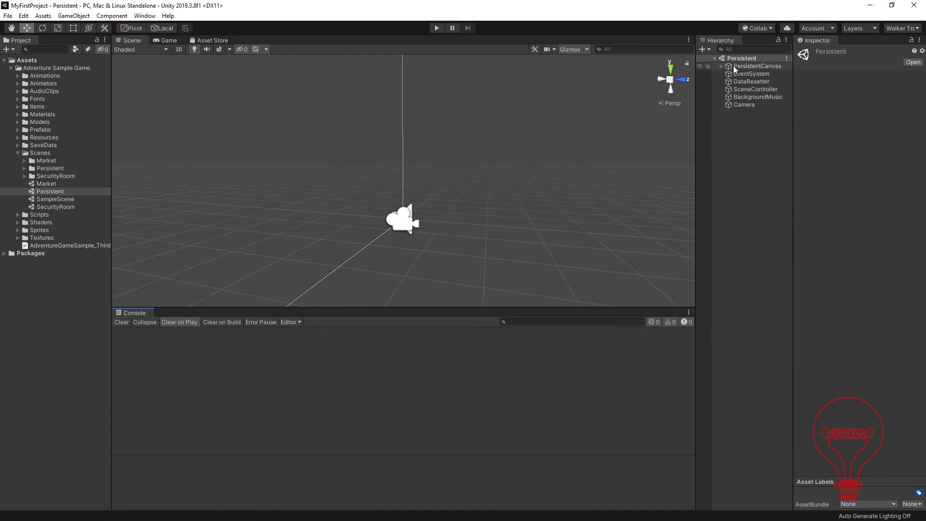
Examine the components of the Persistent scene's objects, including the Camera, SceneController and PersistentCanvas.
left_click(756, 66)
left_click(763, 105)
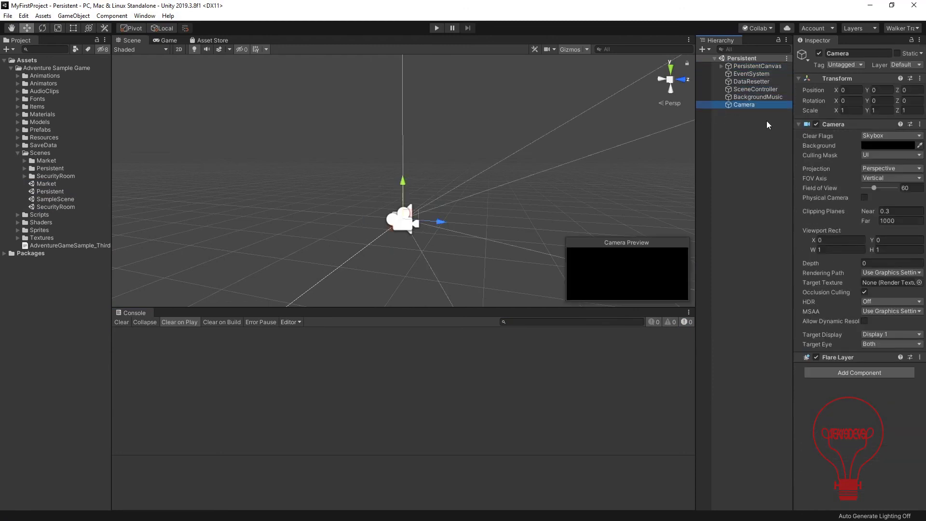
key("Up")
key("Up")
key("Up")
key("Down")
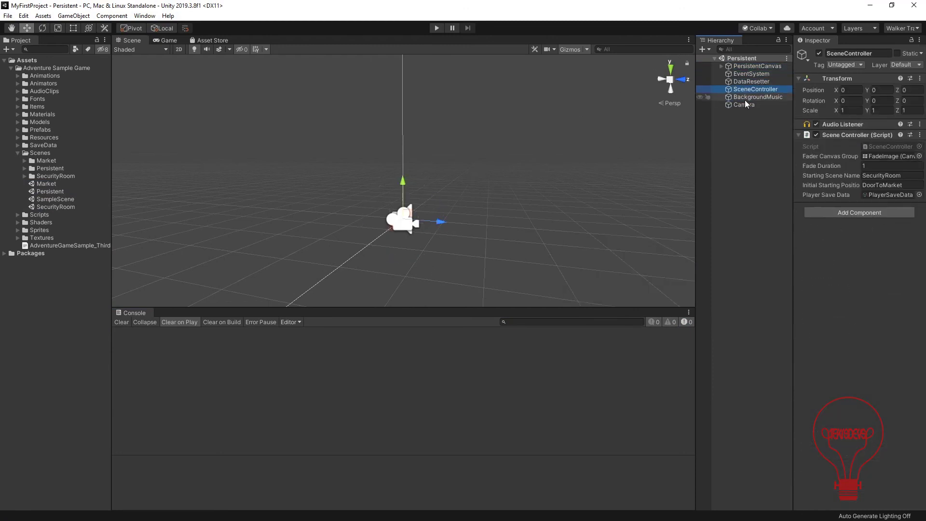
key("Down")
key("Up")
key("Up")
key("Up")
key("Up")
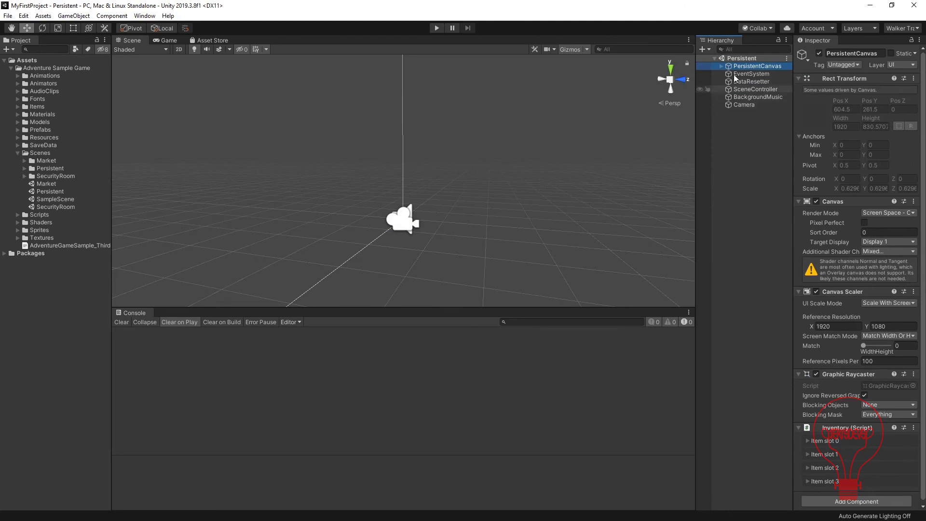
Play the game from the Persistent scene and inspect the objects of the loaded SecurityRoom scene, including AudioParent.
left_click(436, 28)
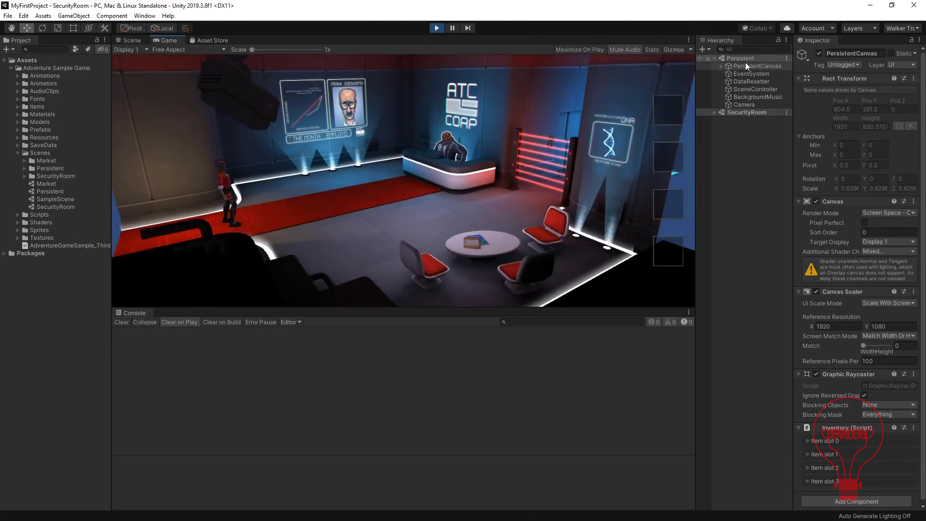
left_click(746, 113)
left_click(718, 115)
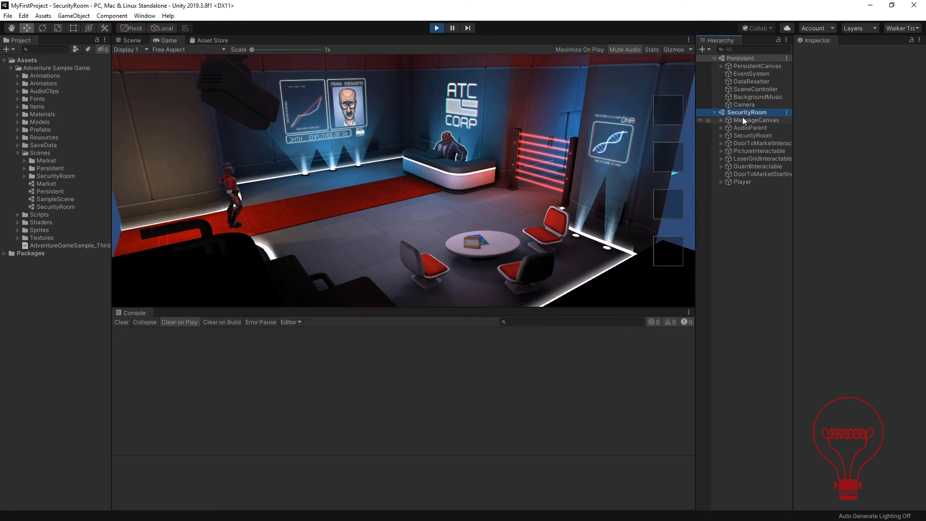
key("Left")
left_click(714, 113)
left_click(747, 127)
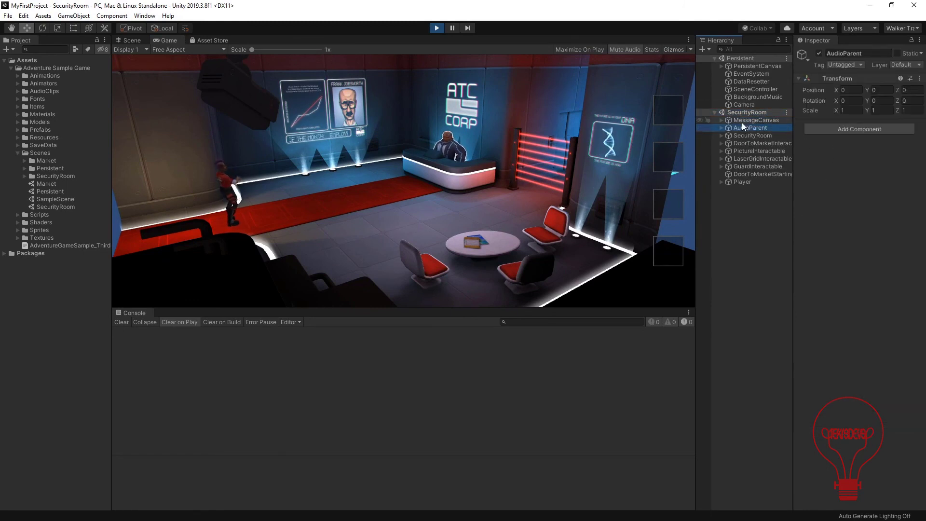
Test the player's movement by walking the character to several spots on the security room floor.
left_click(323, 206)
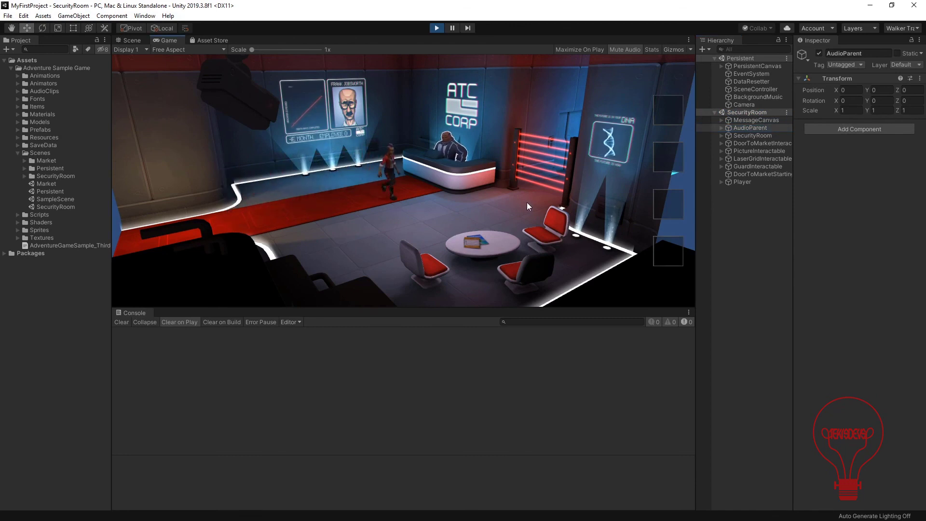
left_click(429, 234)
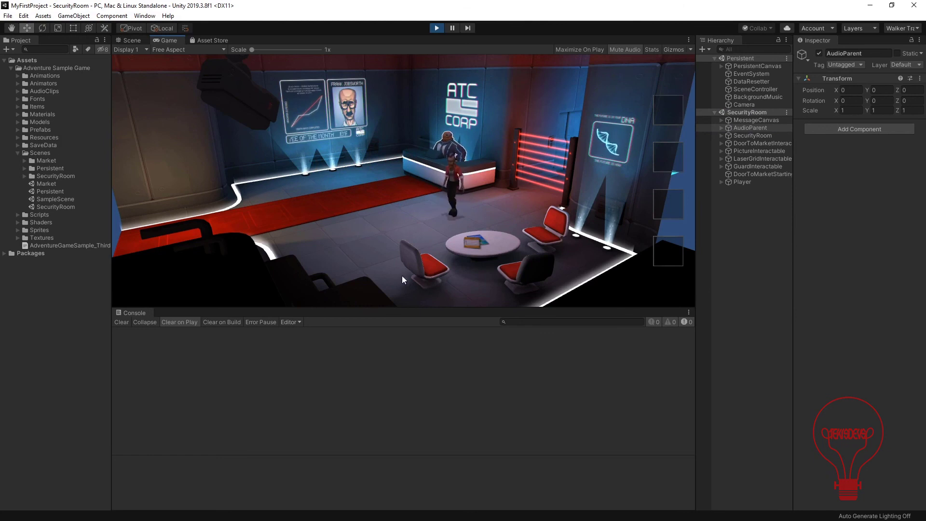
left_click(320, 236)
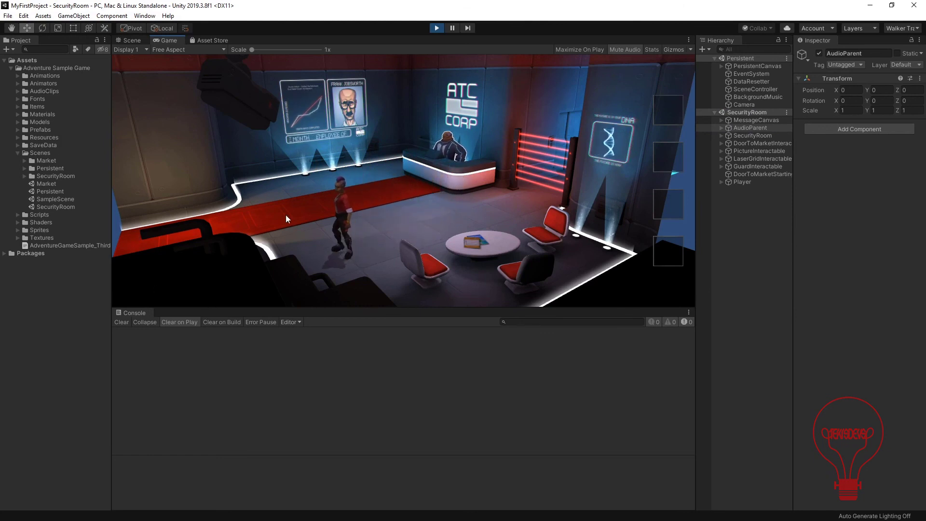
left_click(277, 213)
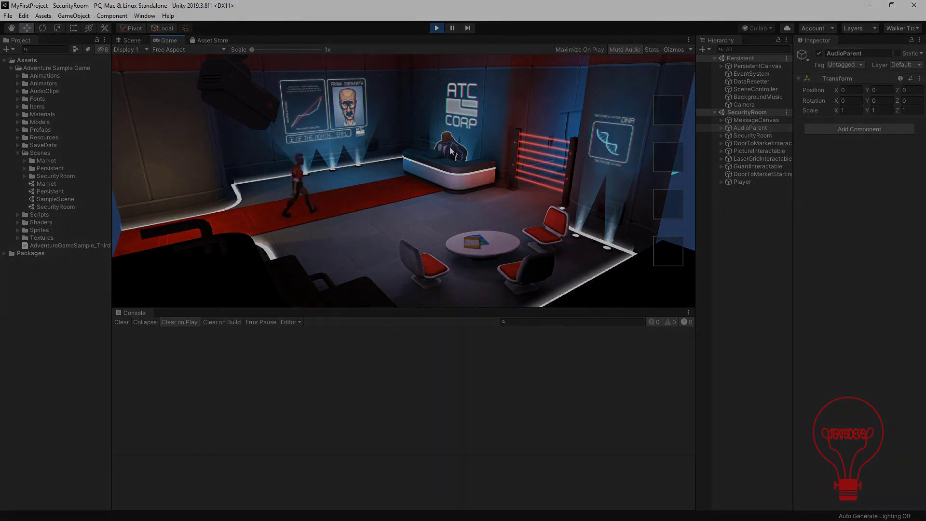